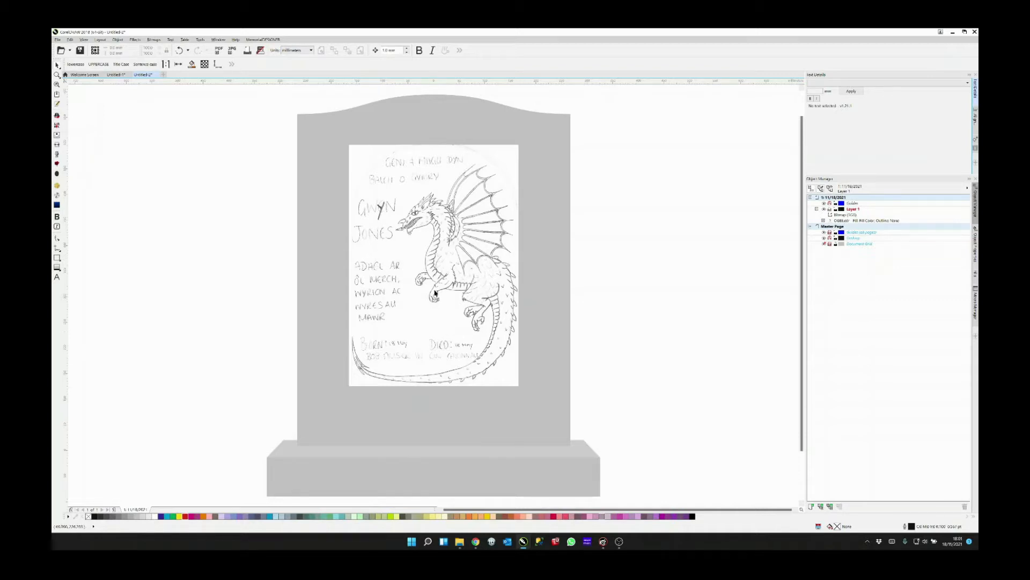
# - Open the dragon sketch bitmap on the headstone for editing in Corel PHOTO-PAINT
pyautogui.click(426, 246)
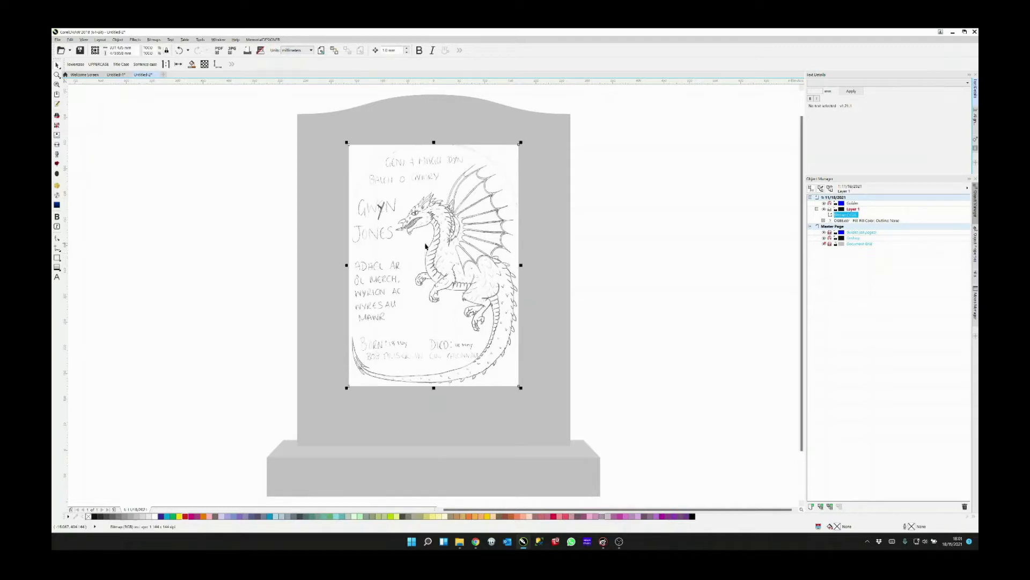
pyautogui.rightClick(426, 247)
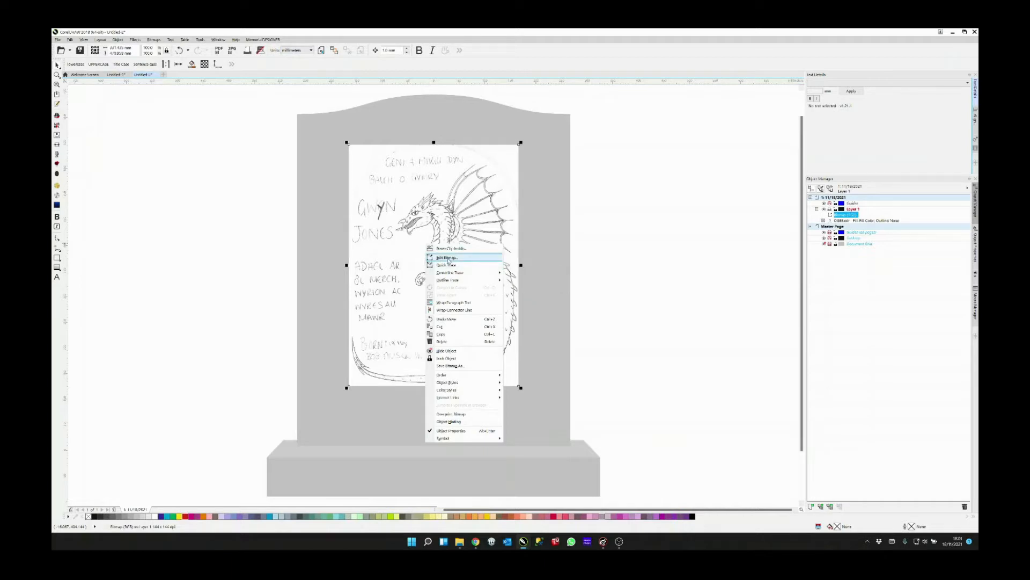
pyautogui.click(448, 258)
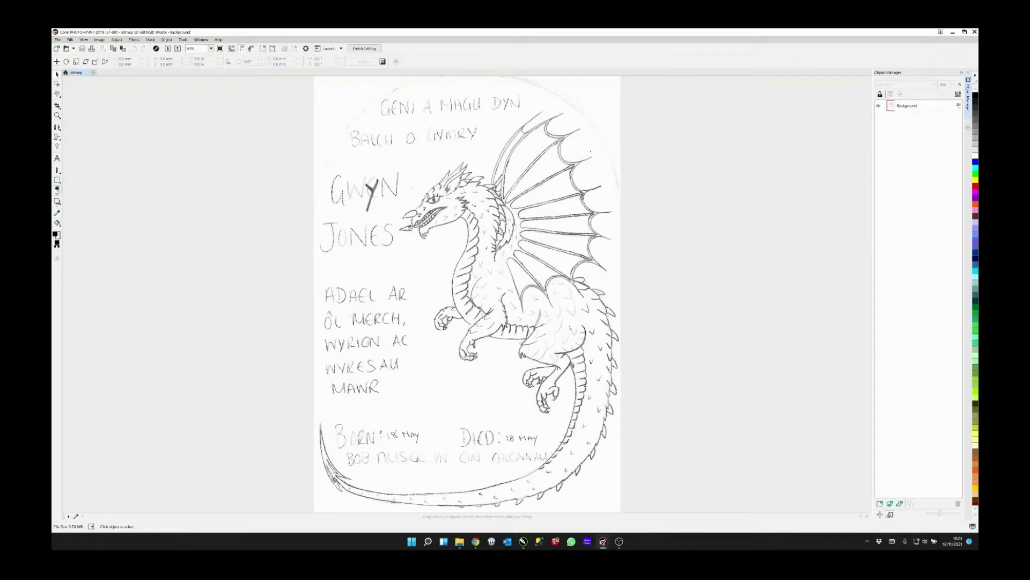
# - Erase all the handwritten lettering and the faint arched outline around the dragon with the Eraser tool
pyautogui.click(57, 190)
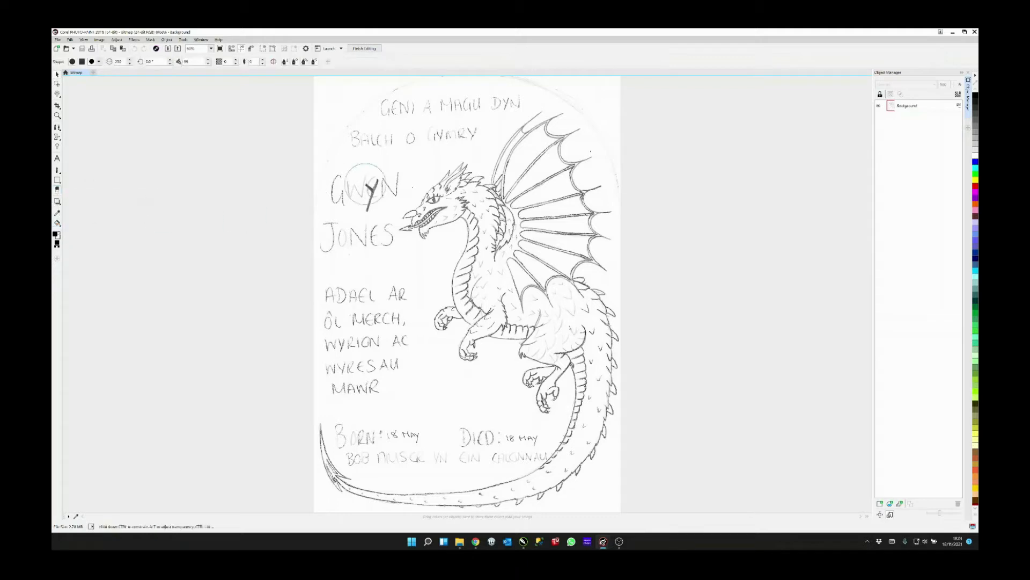
pyautogui.moveTo(394, 179)
pyautogui.mouseDown()
pyautogui.moveTo(359, 194)
pyautogui.moveTo(331, 178)
pyautogui.moveTo(361, 212)
pyautogui.moveTo(323, 242)
pyautogui.moveTo(369, 243)
pyautogui.moveTo(378, 233)
pyautogui.moveTo(372, 254)
pyautogui.moveTo(392, 292)
pyautogui.moveTo(330, 297)
pyautogui.moveTo(333, 315)
pyautogui.moveTo(386, 320)
pyautogui.moveTo(400, 339)
pyautogui.moveTo(326, 354)
pyautogui.moveTo(352, 375)
pyautogui.moveTo(358, 388)
pyautogui.moveTo(348, 387)
pyautogui.moveTo(373, 389)
pyautogui.moveTo(340, 385)
pyautogui.moveTo(365, 446)
pyautogui.moveTo(358, 453)
pyautogui.moveTo(374, 443)
pyautogui.moveTo(466, 449)
pyautogui.moveTo(461, 437)
pyautogui.moveTo(532, 444)
pyautogui.moveTo(485, 454)
pyautogui.moveTo(548, 445)
pyautogui.mouseUp()
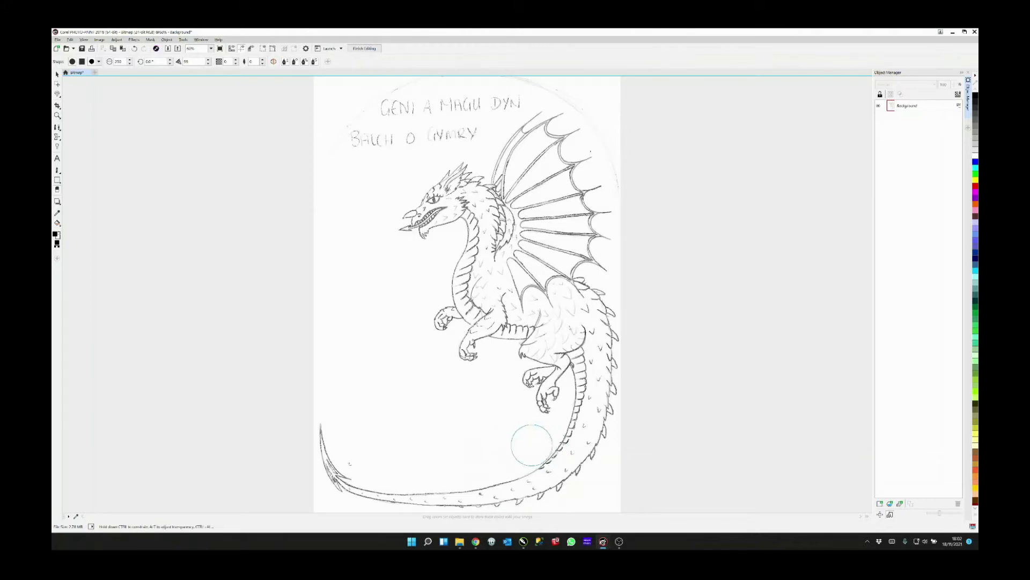
pyautogui.moveTo(384, 168)
pyautogui.mouseDown()
pyautogui.moveTo(353, 138)
pyautogui.moveTo(463, 131)
pyautogui.moveTo(511, 95)
pyautogui.moveTo(459, 86)
pyautogui.moveTo(373, 103)
pyautogui.moveTo(472, 102)
pyautogui.mouseUp()
pyautogui.click(530, 73)
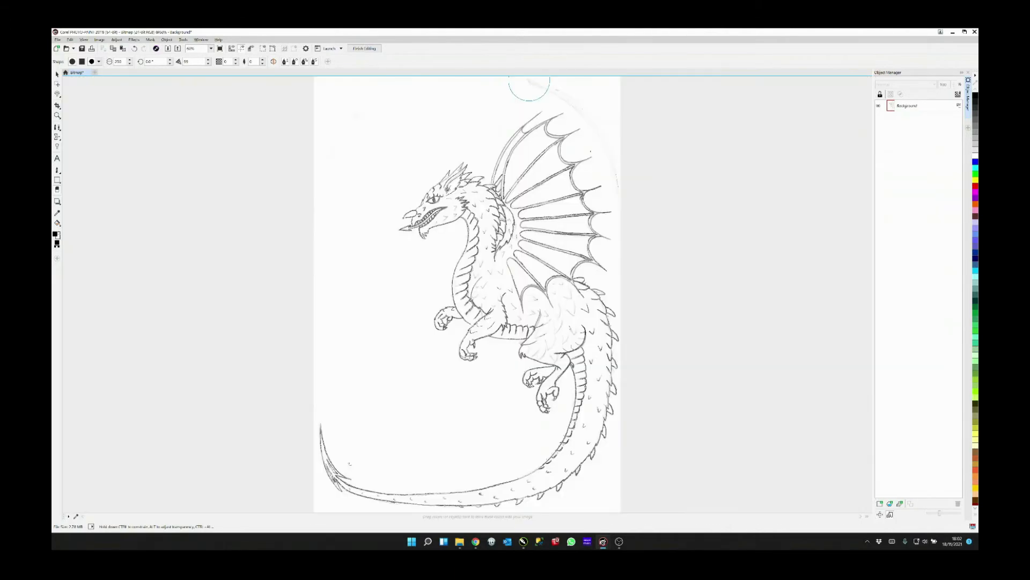
pyautogui.moveTo(530, 81)
pyautogui.mouseDown()
pyautogui.moveTo(576, 89)
pyautogui.moveTo(609, 119)
pyautogui.moveTo(636, 202)
pyautogui.mouseUp()
pyautogui.moveTo(409, 97)
pyautogui.mouseDown()
pyautogui.moveTo(343, 94)
pyautogui.moveTo(319, 137)
pyautogui.moveTo(310, 103)
pyautogui.moveTo(319, 134)
pyautogui.mouseUp()
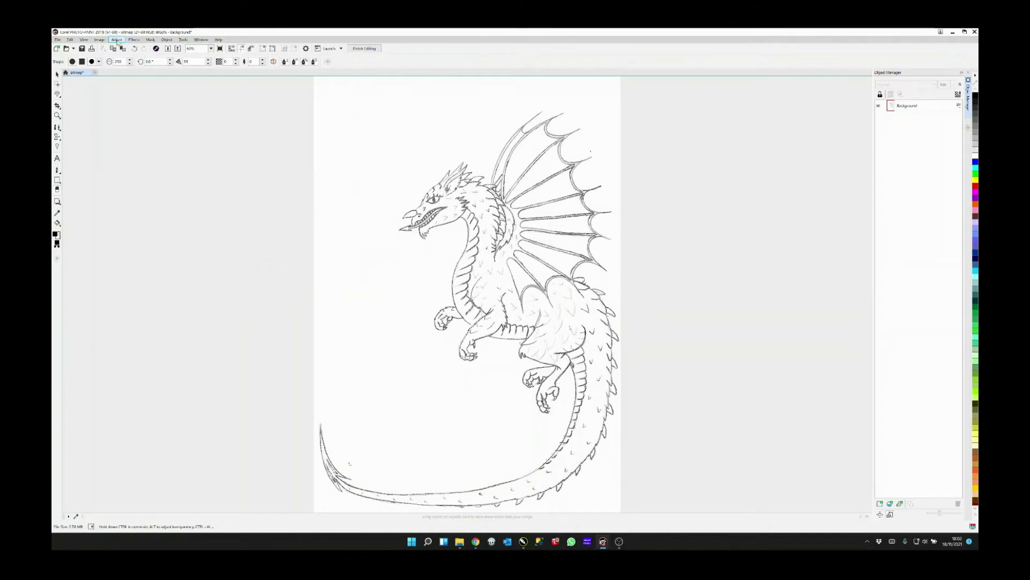
# - Start Contrast Enhancement on the bitmap and raise the shadow input clipping to blacken the dragon's pencil lines
pyautogui.click(117, 40)
pyautogui.click(137, 72)
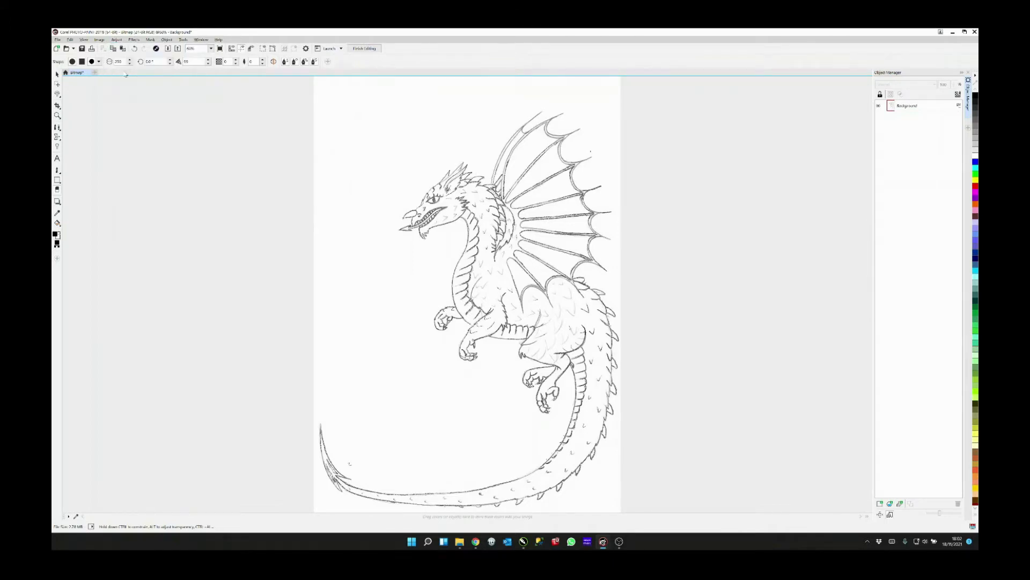
pyautogui.moveTo(505, 218); pyautogui.dragTo(263, 227)
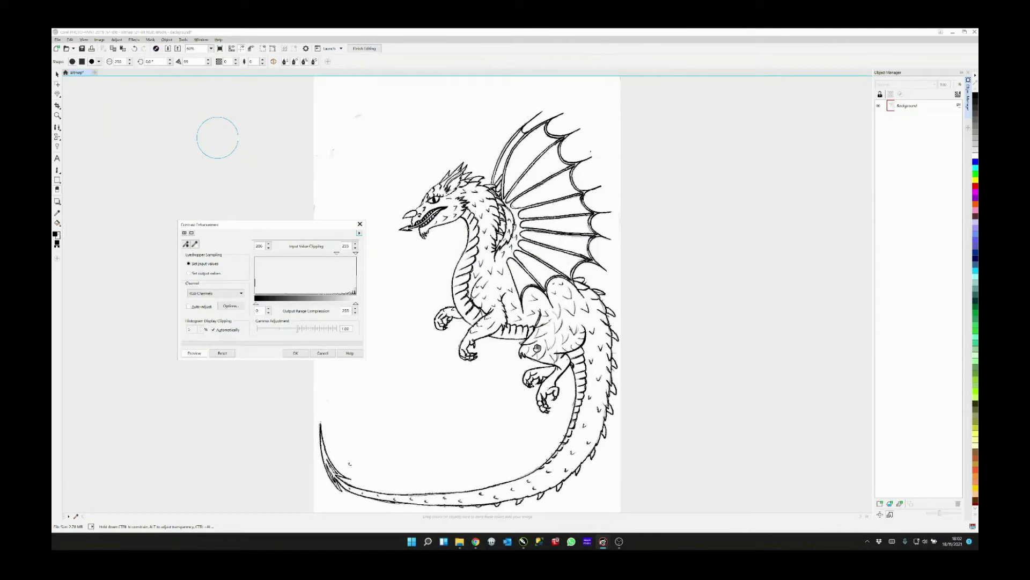
pyautogui.moveTo(338, 255); pyautogui.dragTo(278, 255)
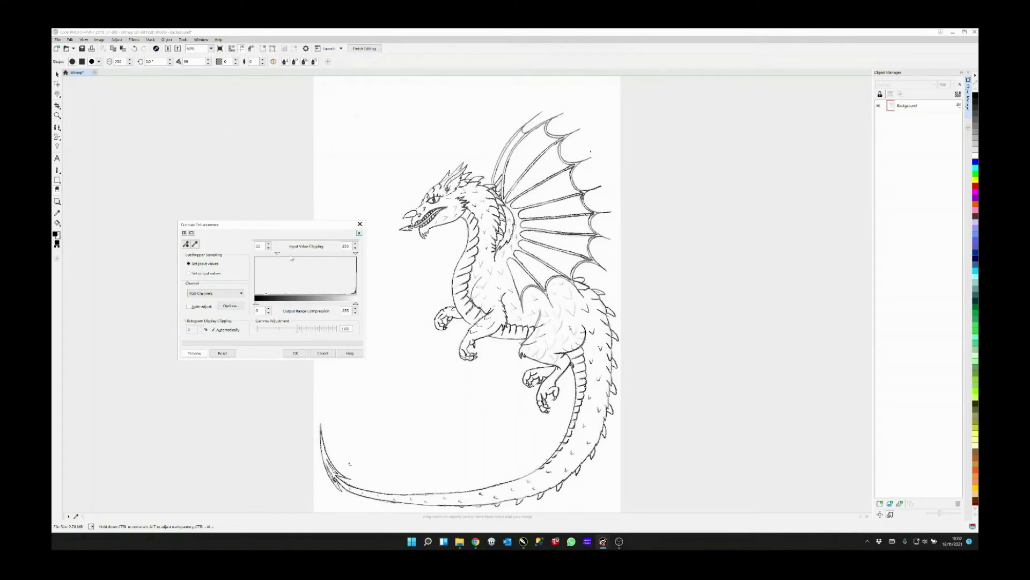
pyautogui.moveTo(278, 255); pyautogui.dragTo(340, 256)
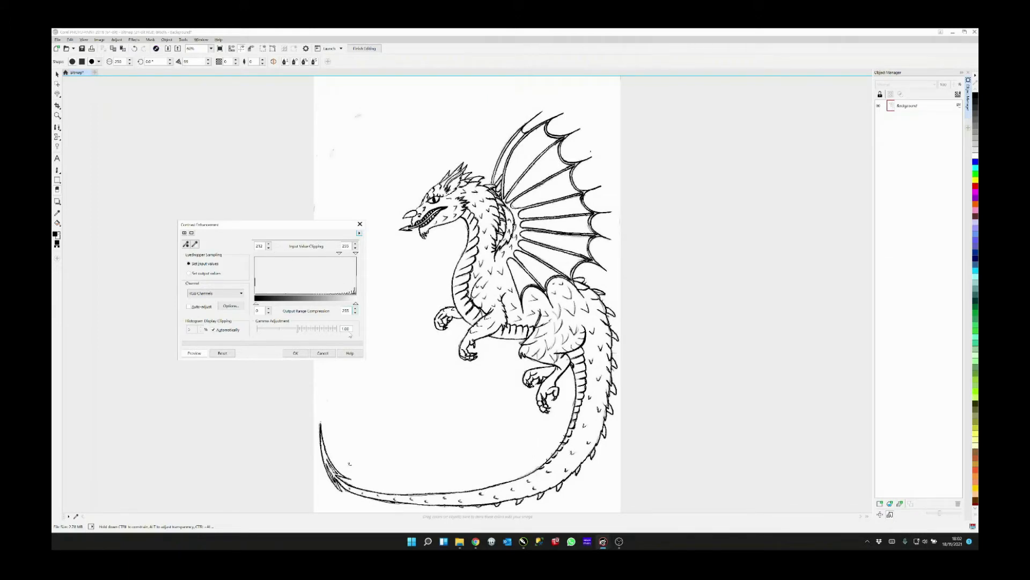
# - Lower the gamma adjustment below 1.00 to strengthen the line work, and apply the contrast enhancement
pyautogui.moveTo(257, 304)
pyautogui.mouseDown()
pyautogui.moveTo(272, 304)
pyautogui.moveTo(242, 305)
pyautogui.mouseUp()
pyautogui.moveTo(312, 306)
pyautogui.mouseDown()
pyautogui.moveTo(293, 306)
pyautogui.moveTo(362, 307)
pyautogui.mouseUp()
pyautogui.moveTo(307, 329)
pyautogui.mouseDown()
pyautogui.moveTo(320, 329)
pyautogui.moveTo(279, 331)
pyautogui.mouseUp()
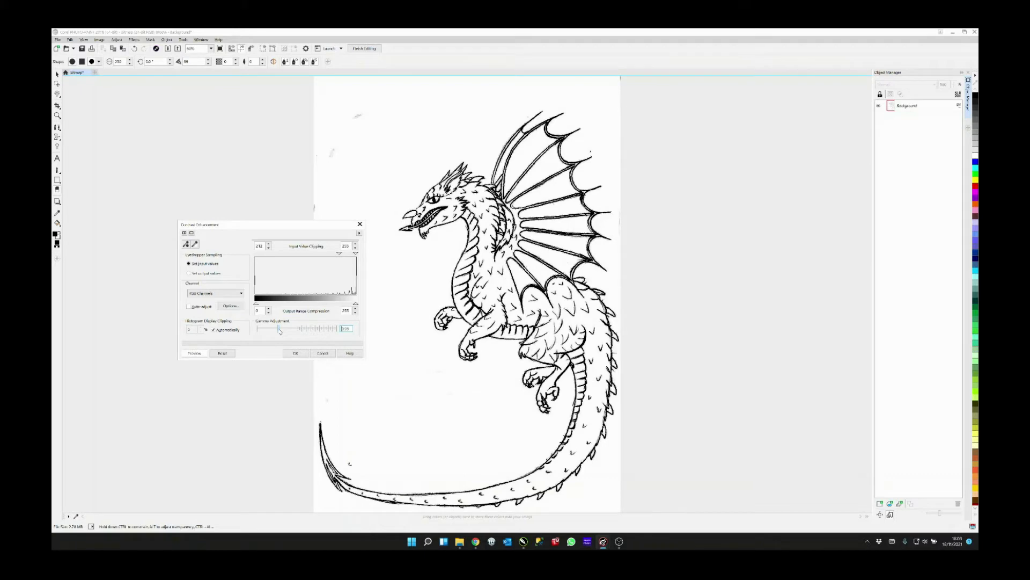
pyautogui.moveTo(279, 331); pyautogui.dragTo(295, 331)
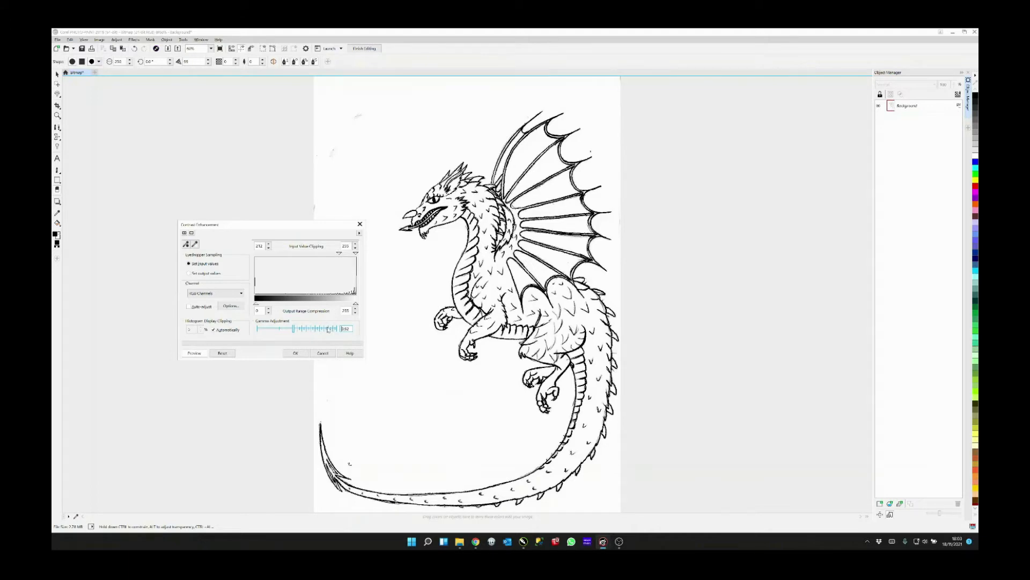
pyautogui.click(297, 354)
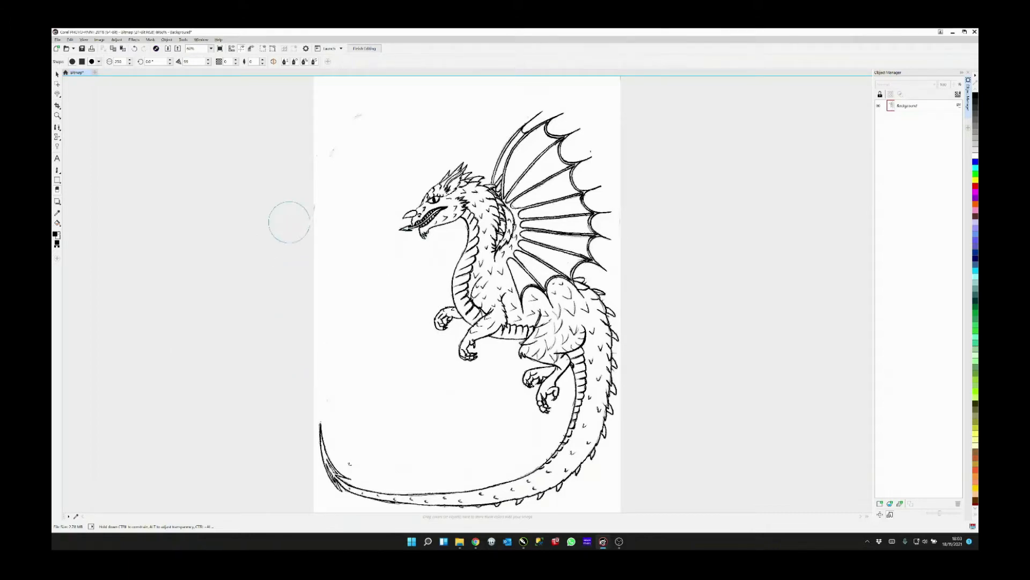
# - Erase the leftover specks and smudges from the white area around the dragon
pyautogui.click(357, 118)
pyautogui.moveTo(356, 118)
pyautogui.mouseDown()
pyautogui.moveTo(329, 162)
pyautogui.moveTo(322, 214)
pyautogui.moveTo(330, 88)
pyautogui.moveTo(518, 98)
pyautogui.mouseUp()
pyautogui.moveTo(361, 386); pyautogui.dragTo(356, 451)
pyautogui.moveTo(344, 384); pyautogui.dragTo(331, 392)
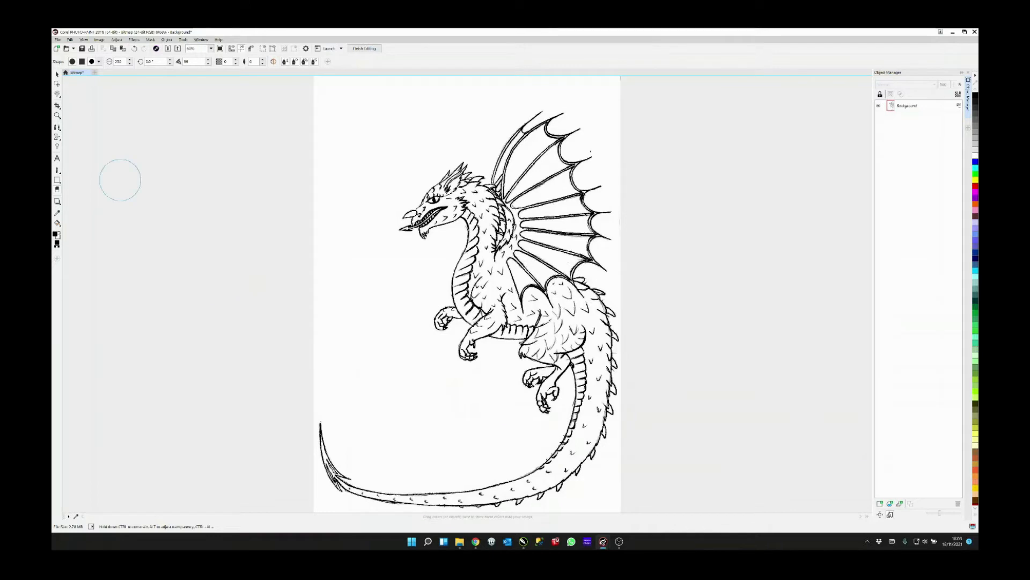
# - Select the white background with the Magic Wand mask, check the tail's edges, and invert the mask to select the dragon
pyautogui.click(57, 94)
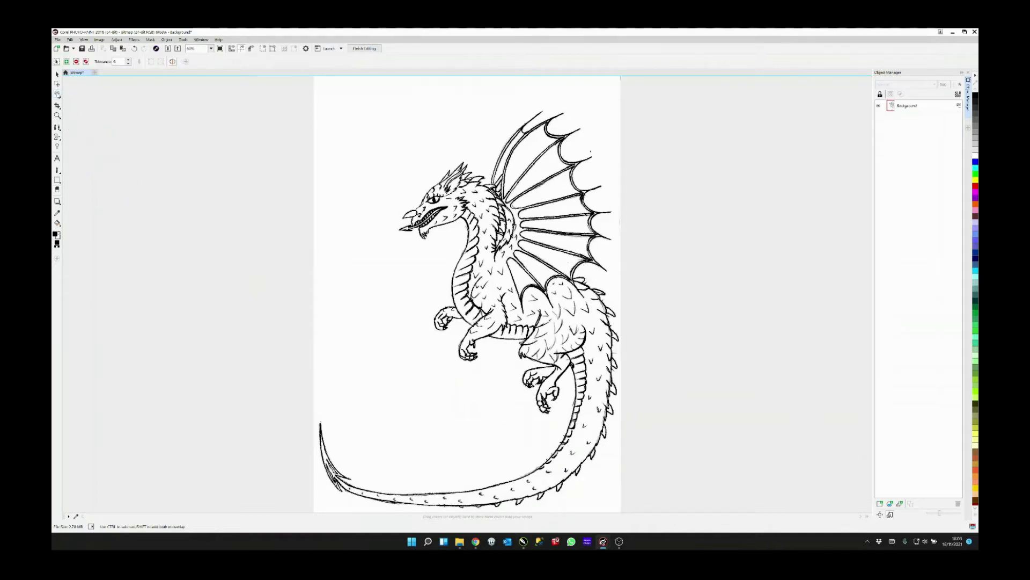
pyautogui.click(359, 355)
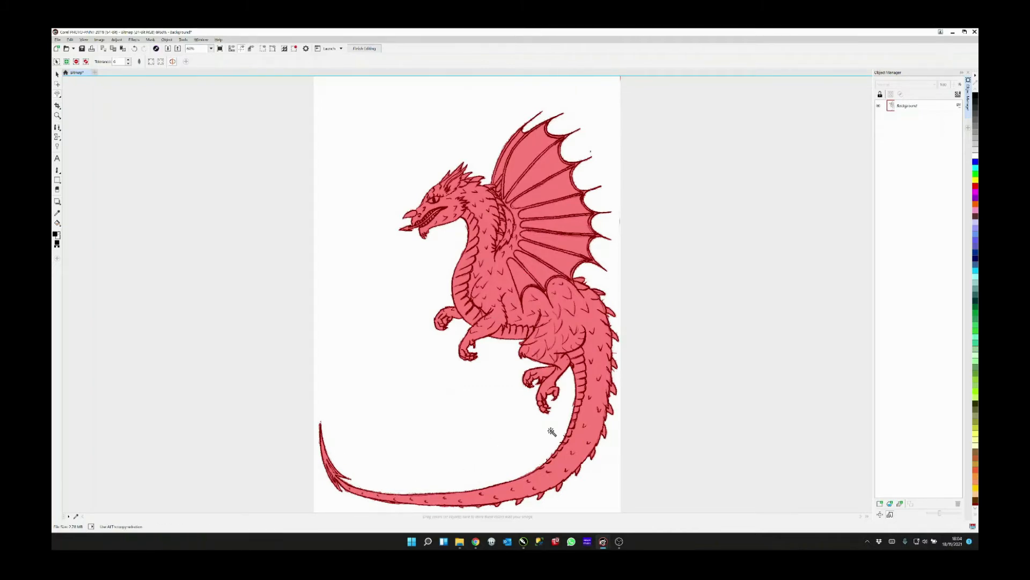
pyautogui.scroll(4, 554, 414)
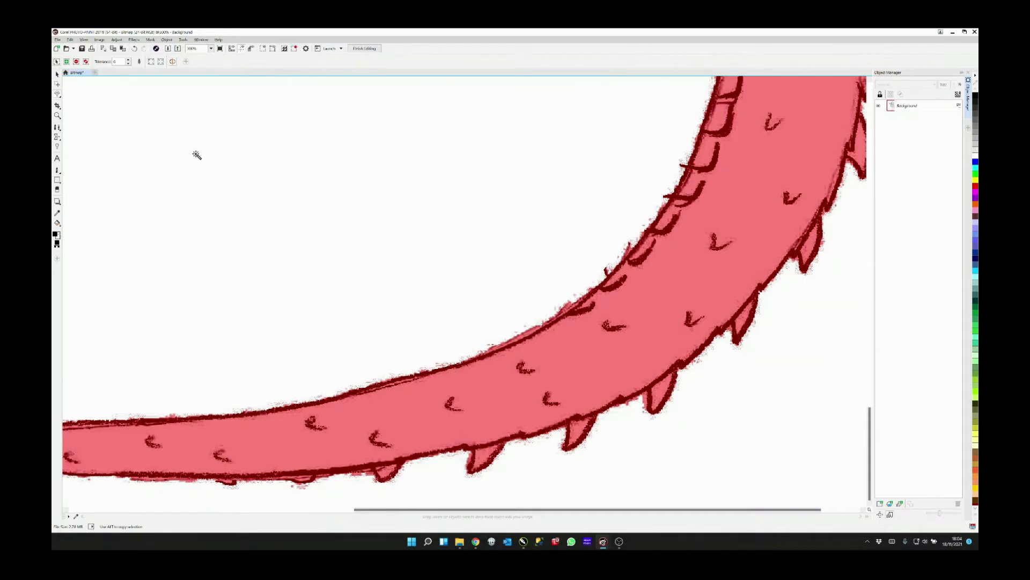
pyautogui.scroll(-1, 196, 155)
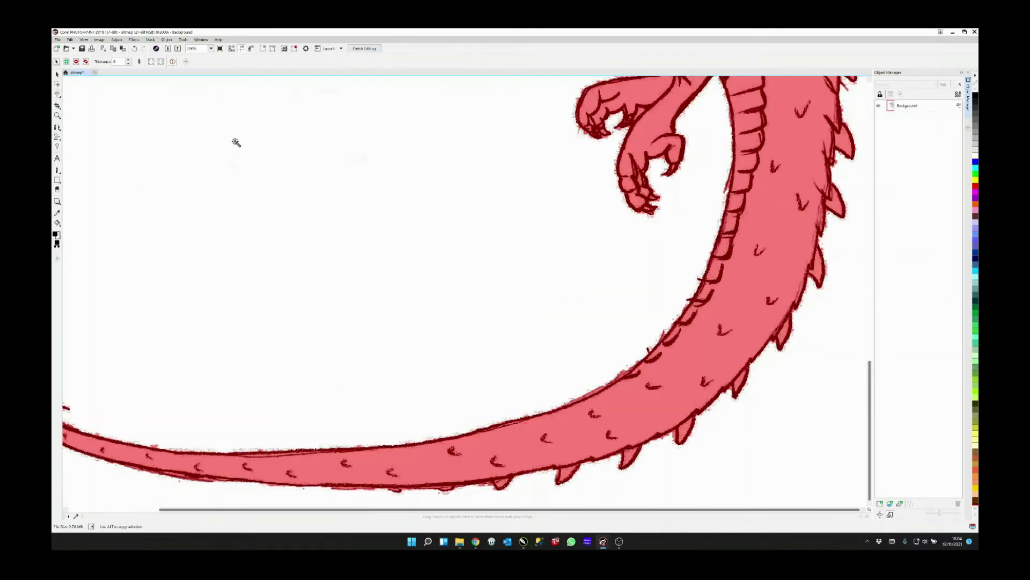
pyautogui.press('F4')
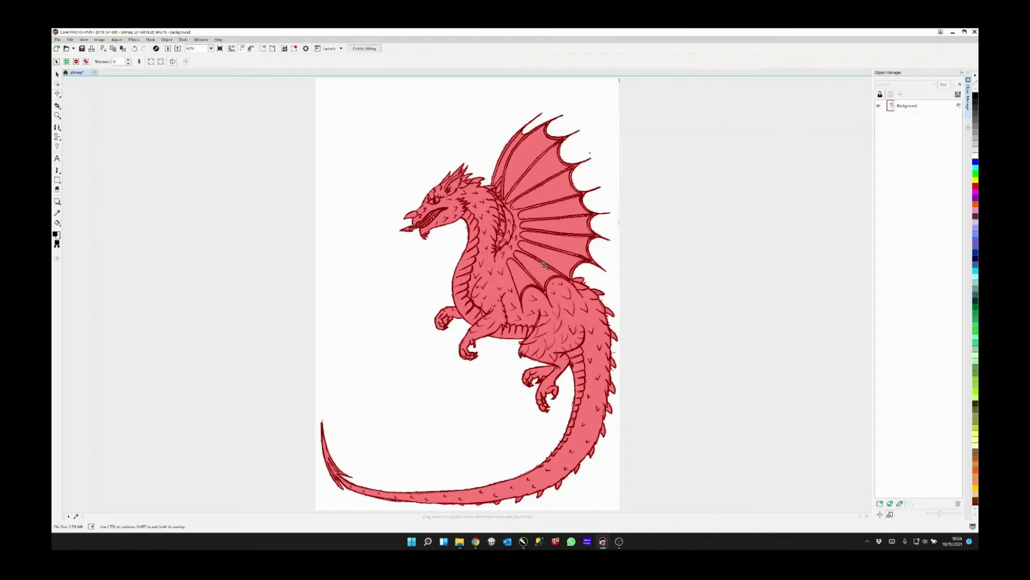
pyautogui.click(150, 39)
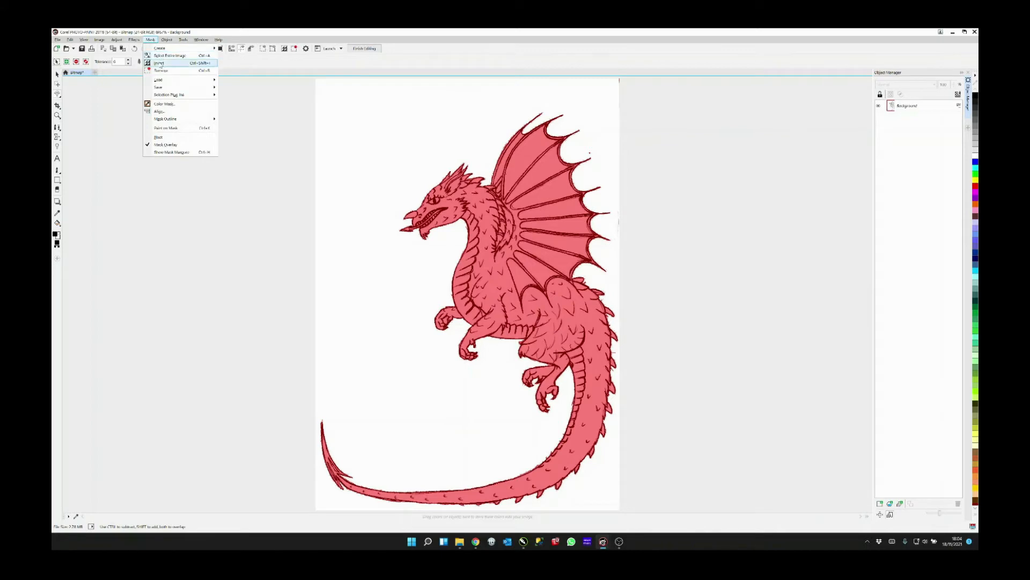
pyautogui.click(158, 63)
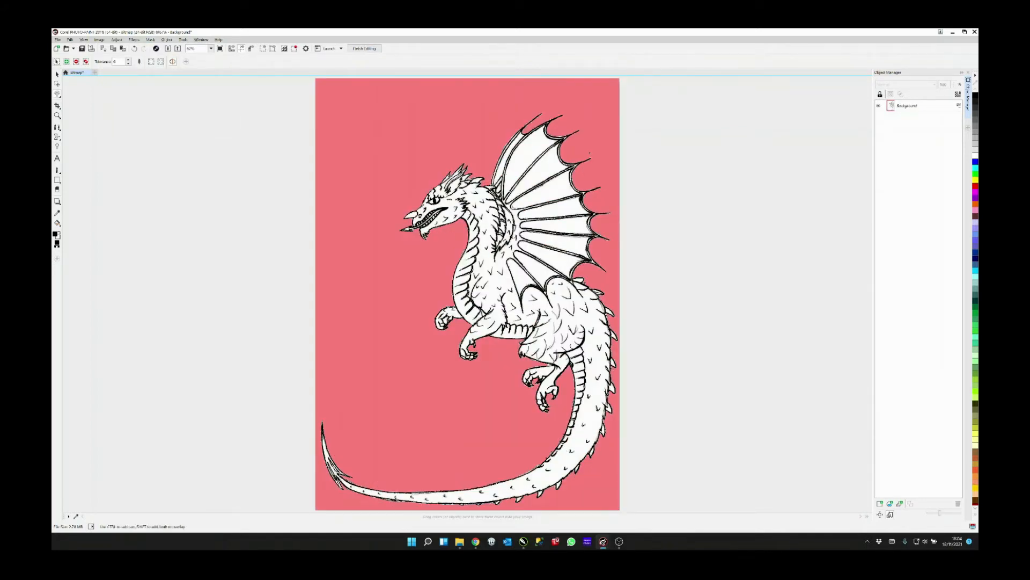
# - Copy the masked dragon and paste it as a new object above the background
pyautogui.click(71, 39)
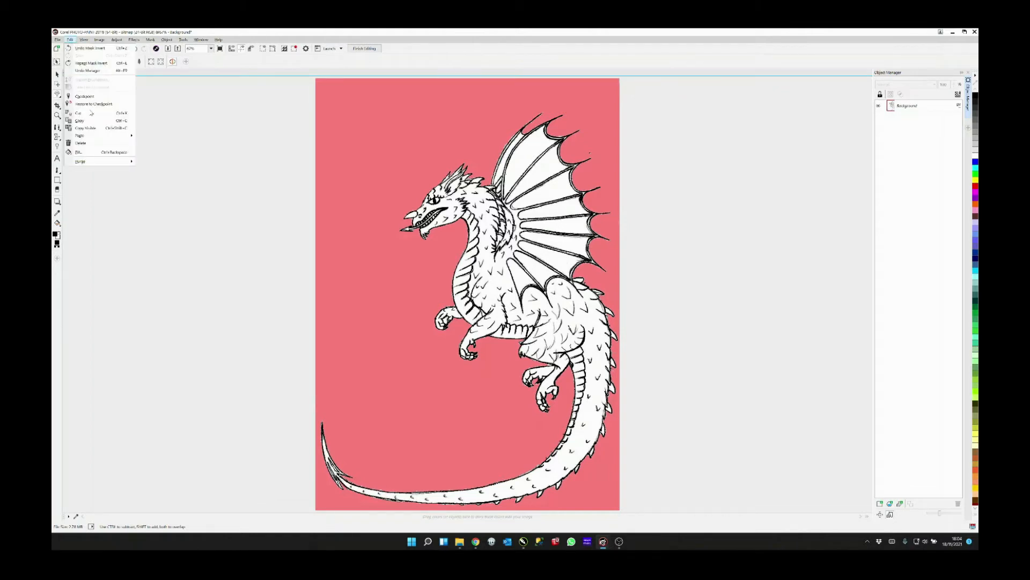
pyautogui.click(90, 122)
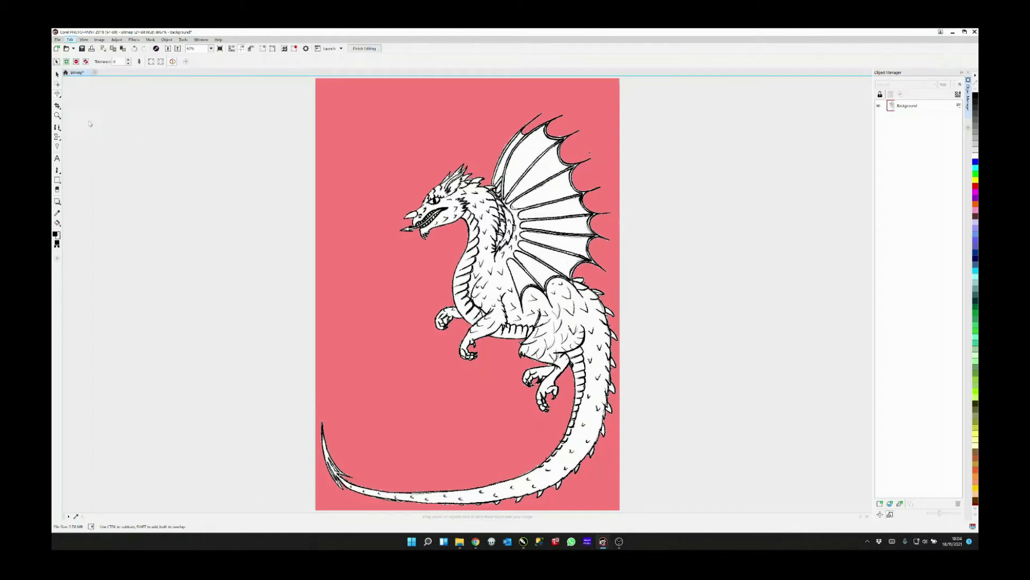
pyautogui.click(70, 39)
pyautogui.moveTo(83, 136)
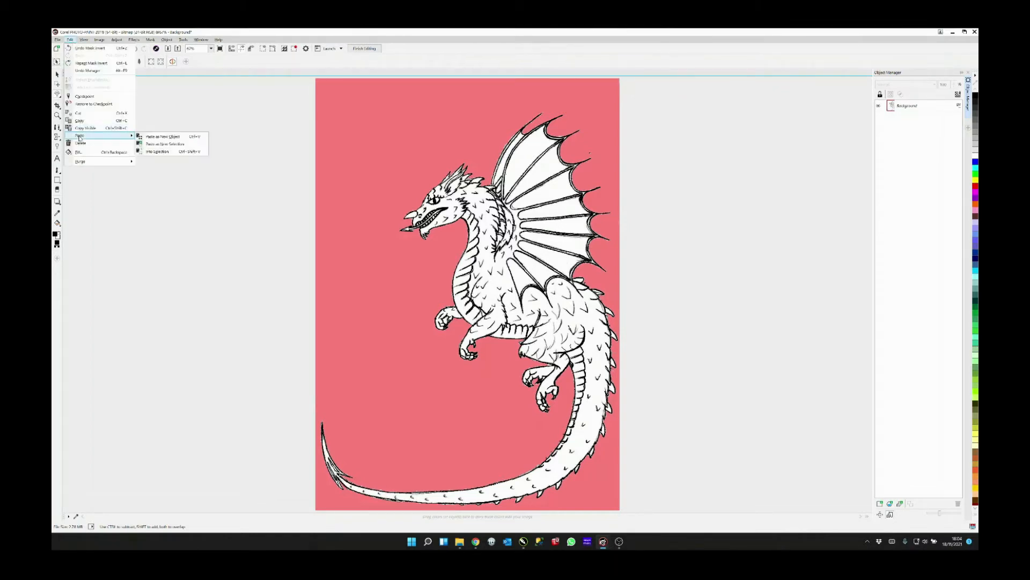
pyautogui.click(150, 138)
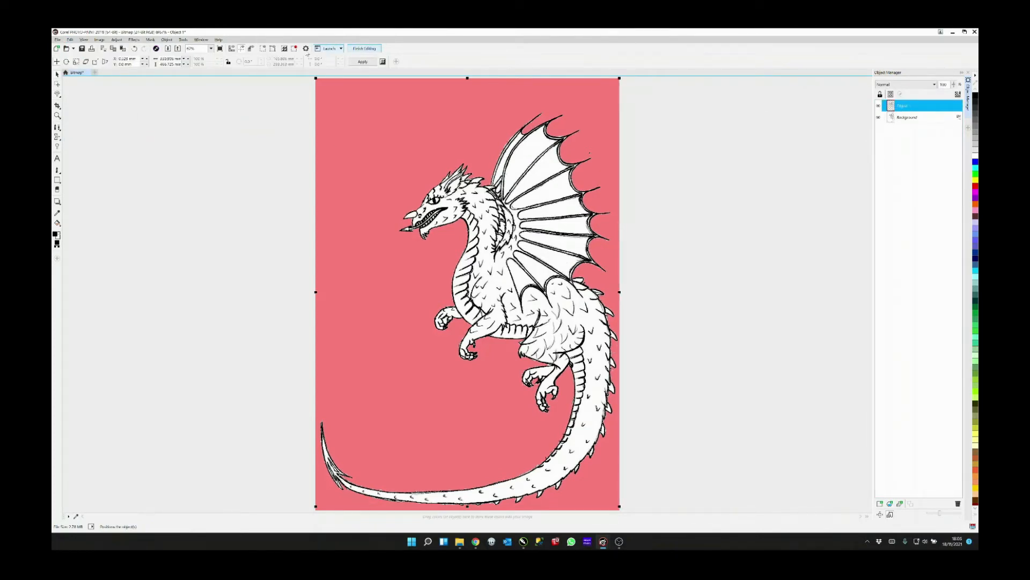
# - Remove the mask and hide the Background to leave only the cut-out dragon on transparency
pyautogui.click(166, 40)
pyautogui.click(165, 40)
pyautogui.click(151, 40)
pyautogui.click(159, 63)
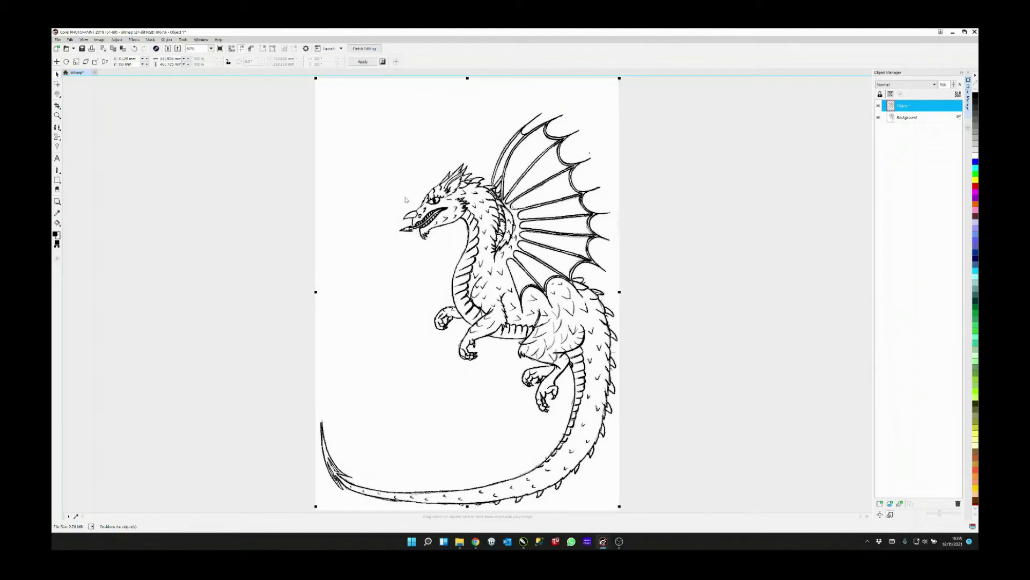
pyautogui.click(879, 118)
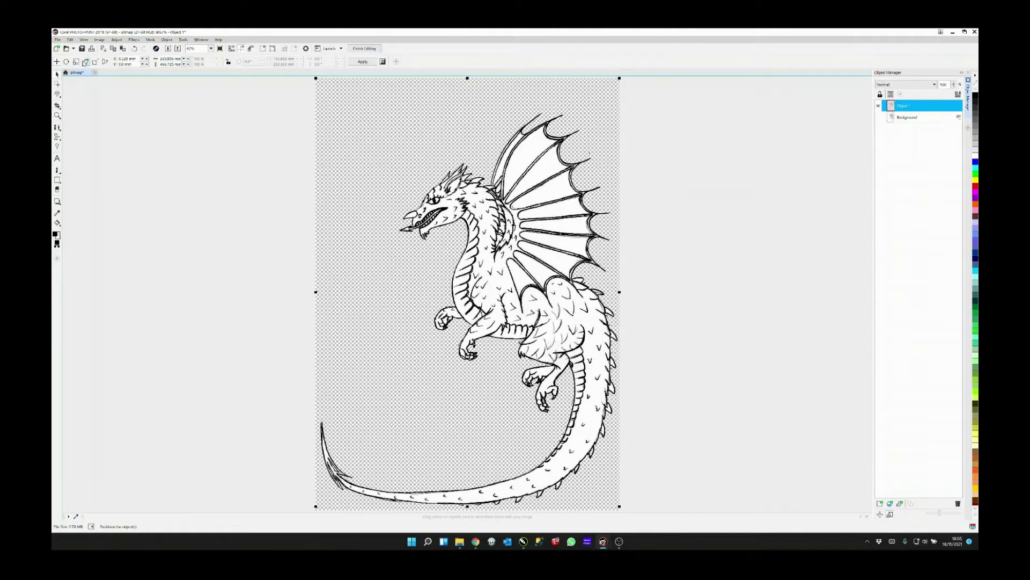
# - Save the edited bitmap and switch back to the headstone layout in CorelDRAW
pyautogui.click(83, 49)
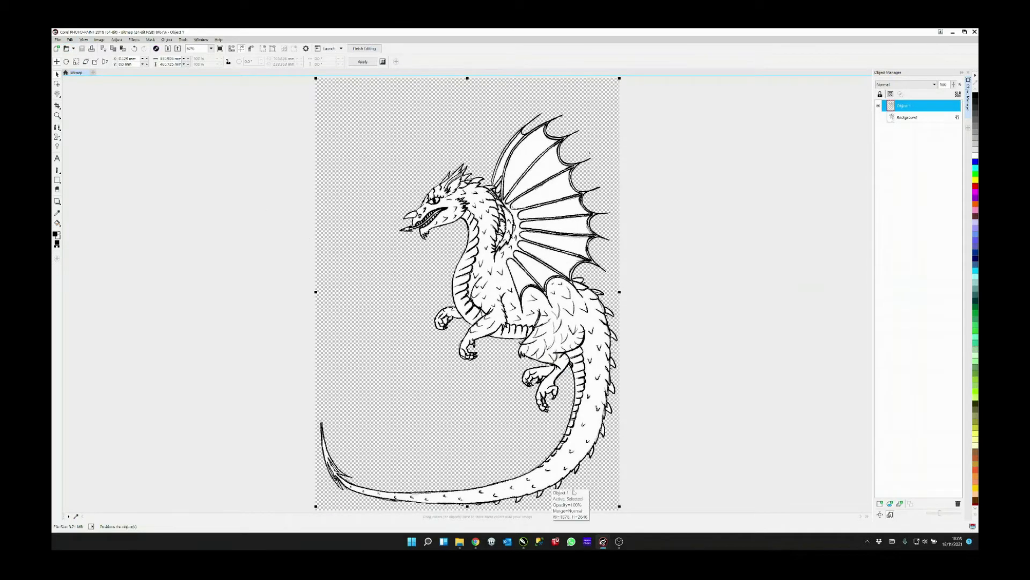
pyautogui.moveTo(523, 541)
pyautogui.click(541, 492)
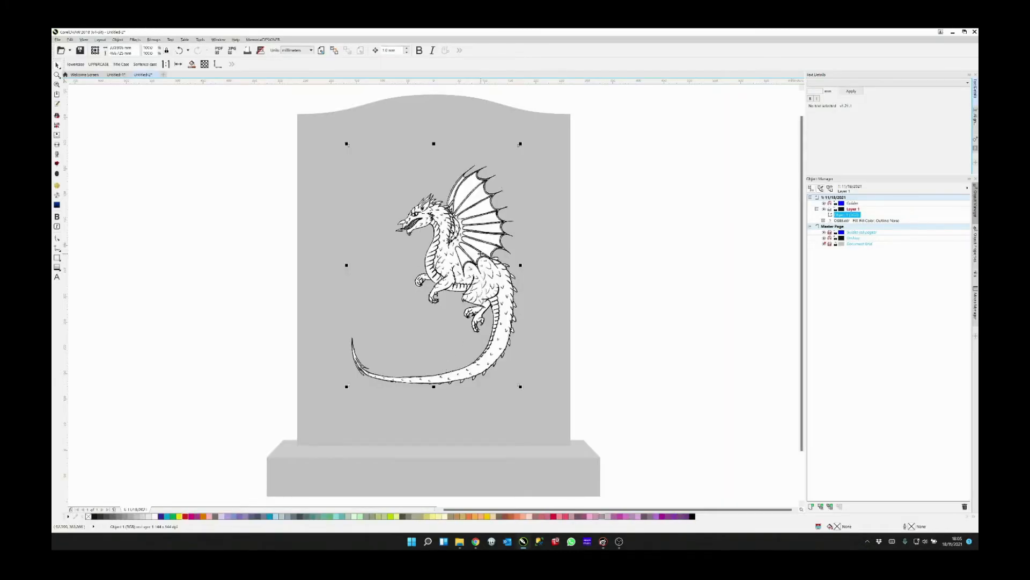
# - Enlarge the dragon proportionally about its centre to fill most of the headstone, and shift it slightly to the right
pyautogui.click(460, 250)
pyautogui.click(475, 215)
pyautogui.moveTo(524, 141); pyautogui.dragTo(598, 95)
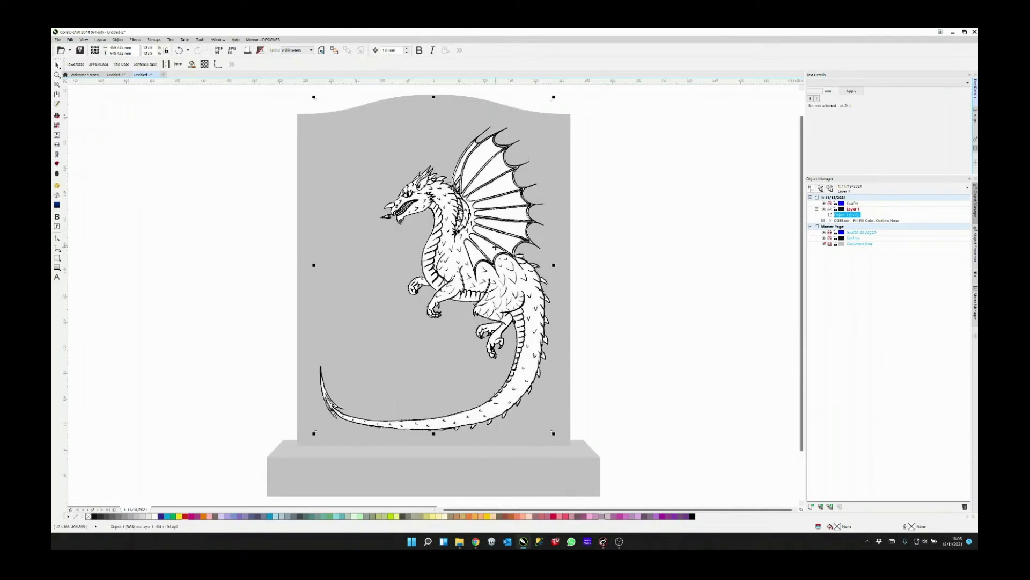
pyautogui.moveTo(495, 246); pyautogui.dragTo(501, 248)
pyautogui.click(639, 272)
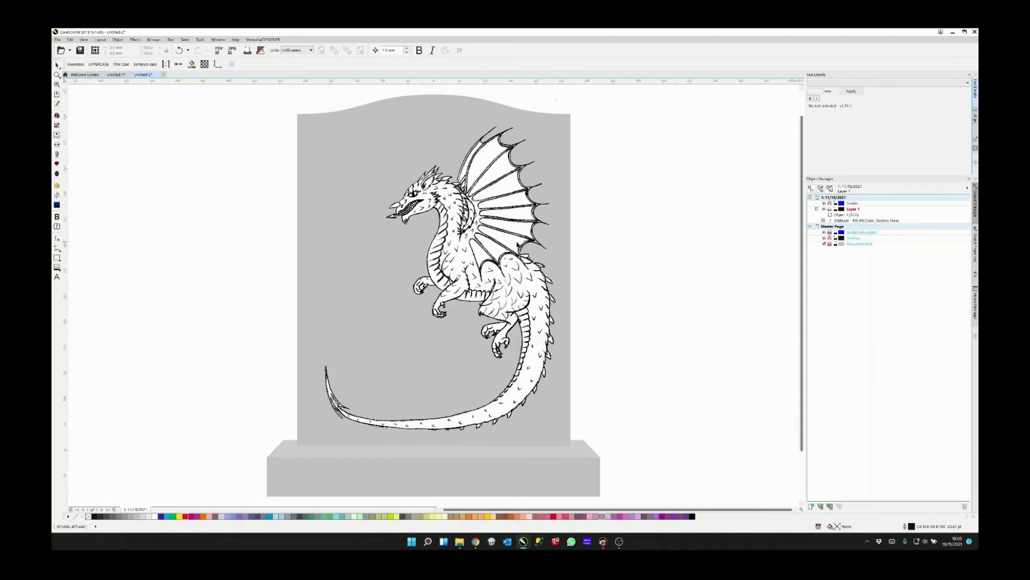
# - Switch back to Corel PHOTO-PAINT, show the Background, and hide and delete the cut-out dragon object
pyautogui.hotkey('alt', 'Tab')
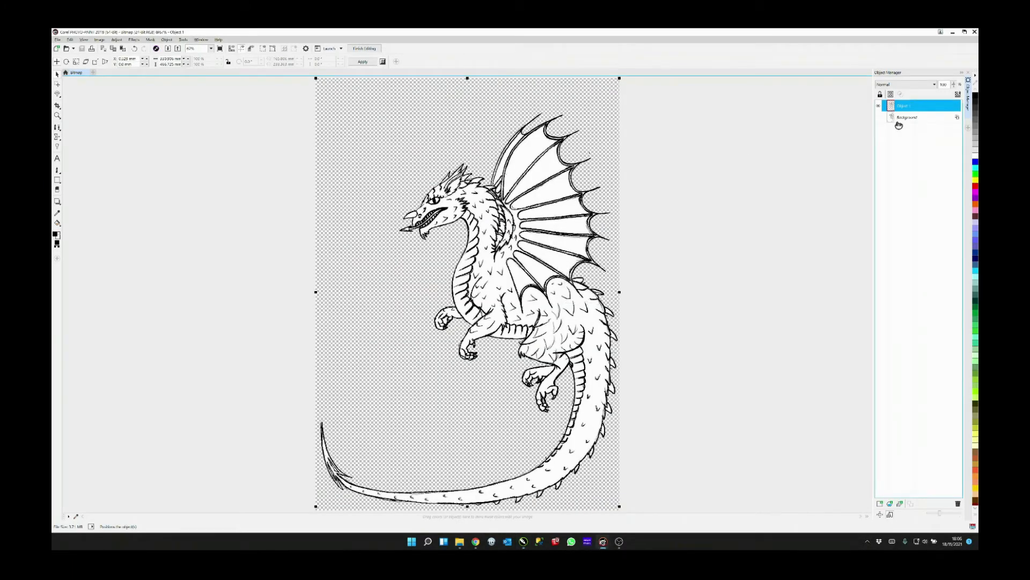
pyautogui.click(878, 117)
pyautogui.click(879, 106)
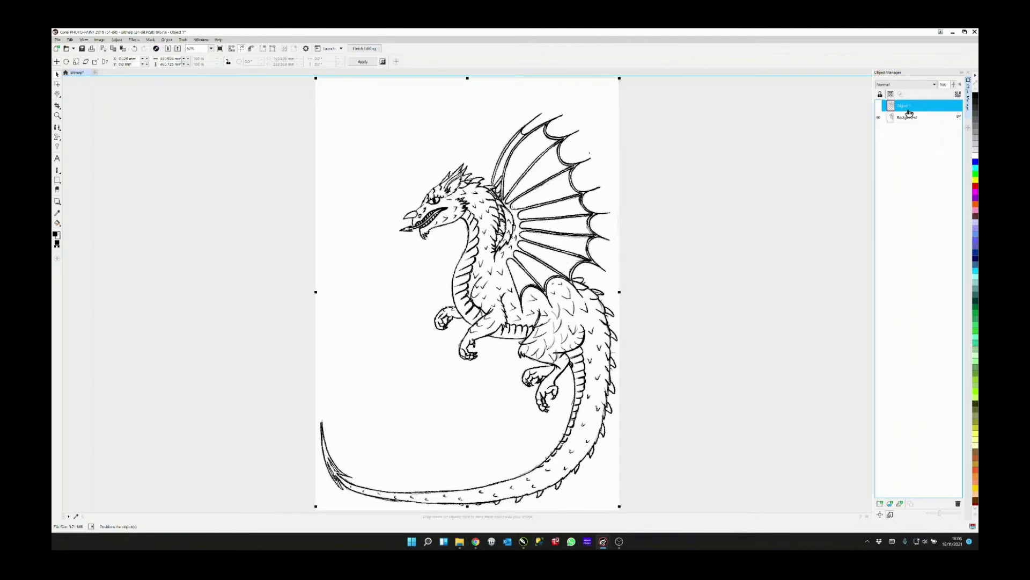
pyautogui.rightClick(909, 113)
pyautogui.click(900, 145)
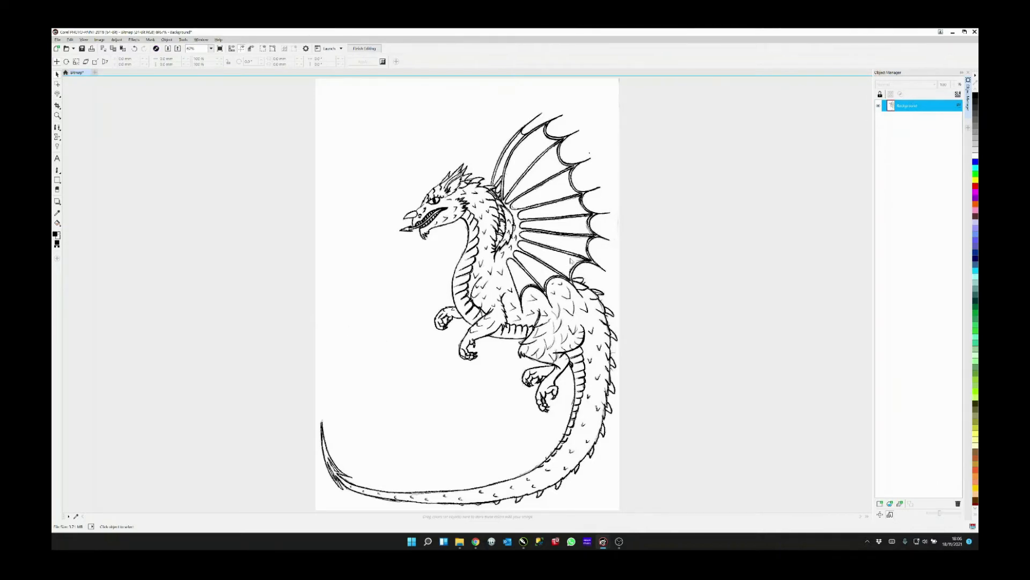
# - Finish editing the restored bitmap, saving it back to the CorelDRAW layout, and start a Detailed Logo outline trace of it with the bitmap reduced
pyautogui.click(365, 49)
pyautogui.click(485, 301)
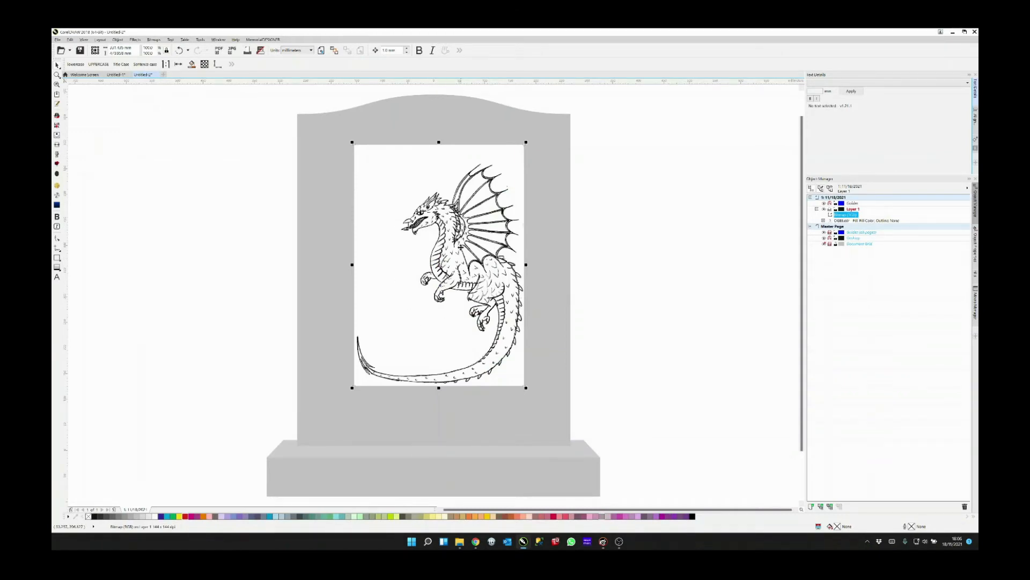
pyautogui.rightClick(460, 247)
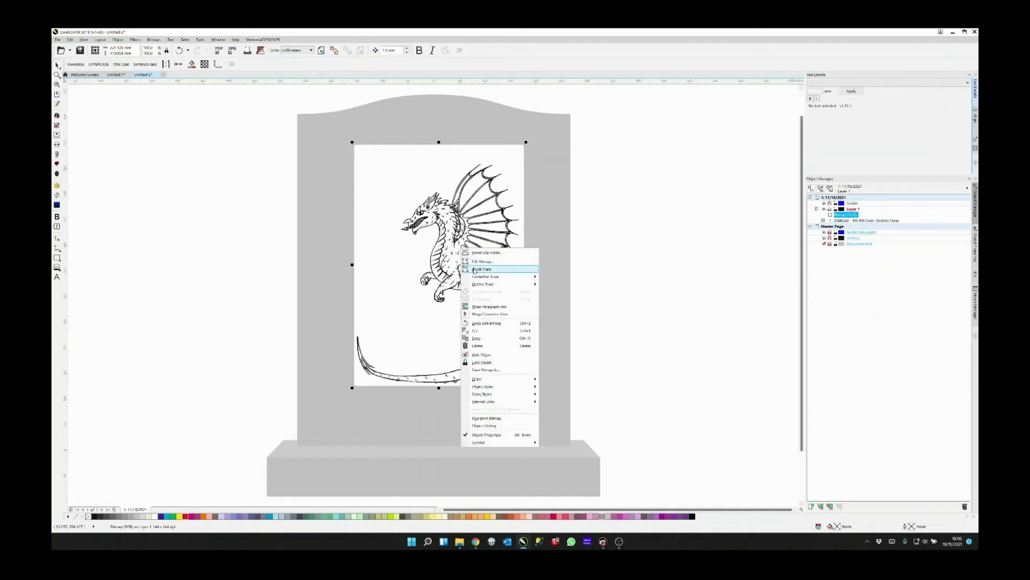
pyautogui.moveTo(477, 284)
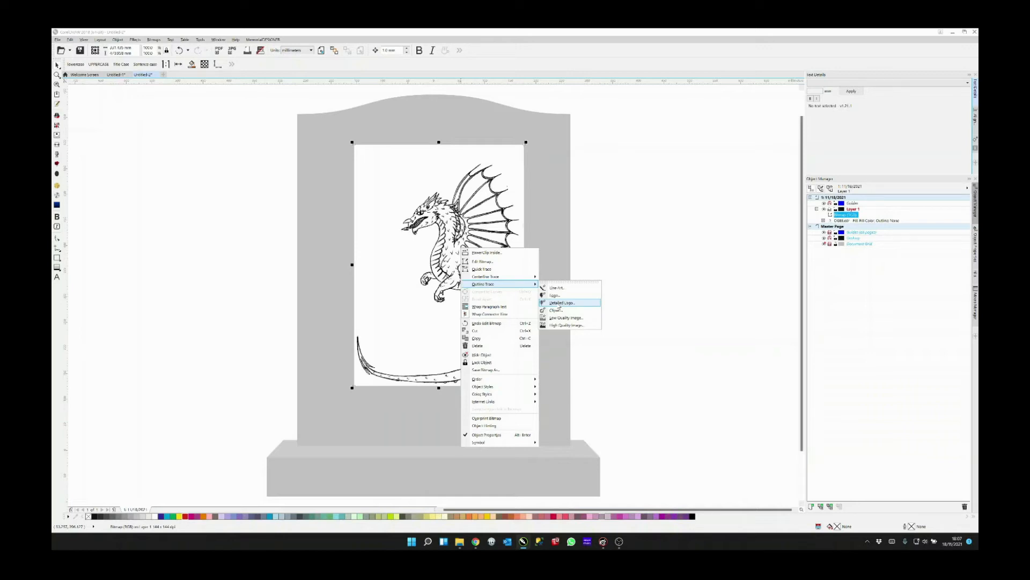
pyautogui.click(561, 303)
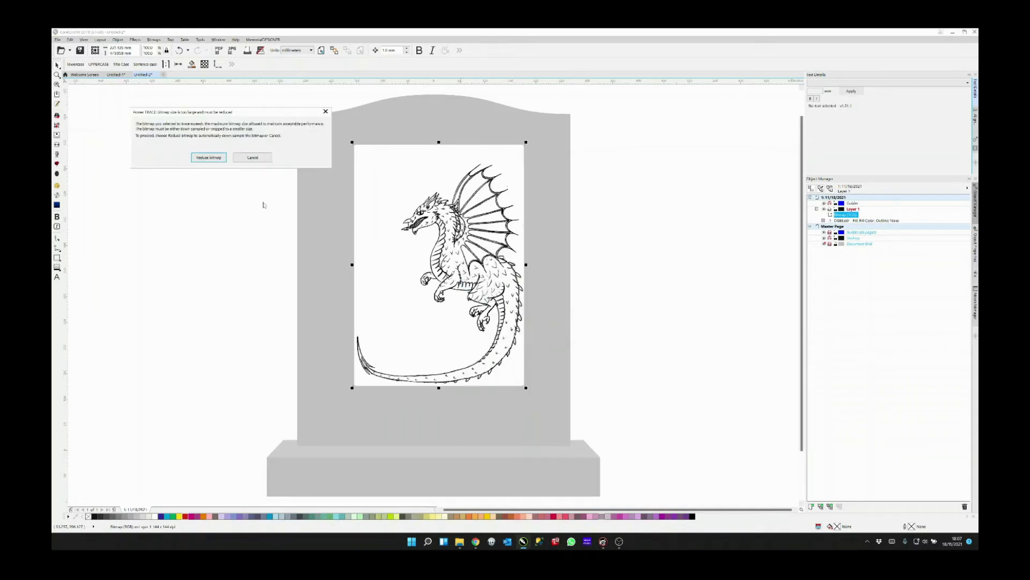
pyautogui.click(205, 158)
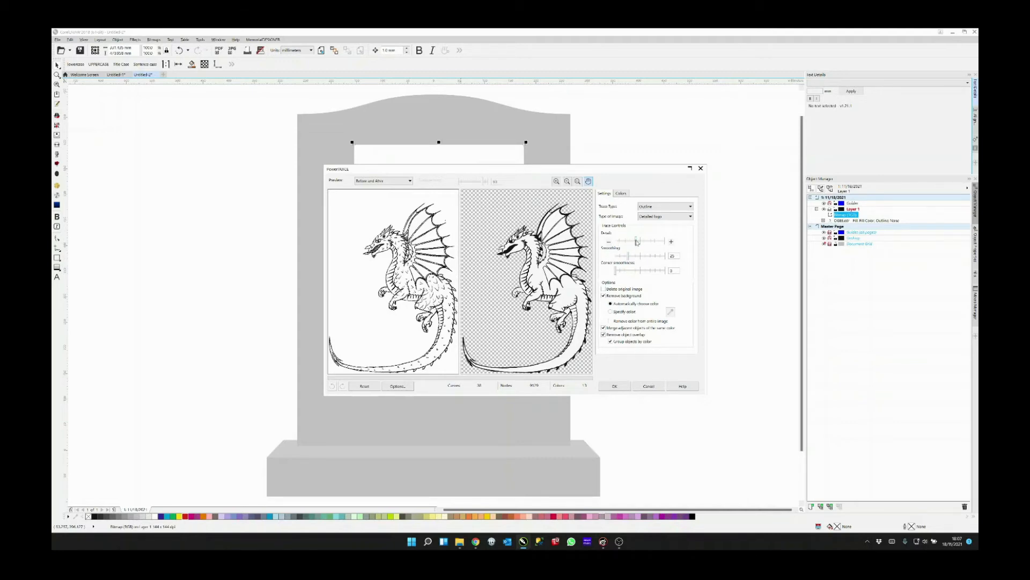
# - Raise the trace detail, limit the trace to 8 colours sorted by Similarity, and apply it with the background removed
pyautogui.moveTo(637, 242); pyautogui.dragTo(658, 243)
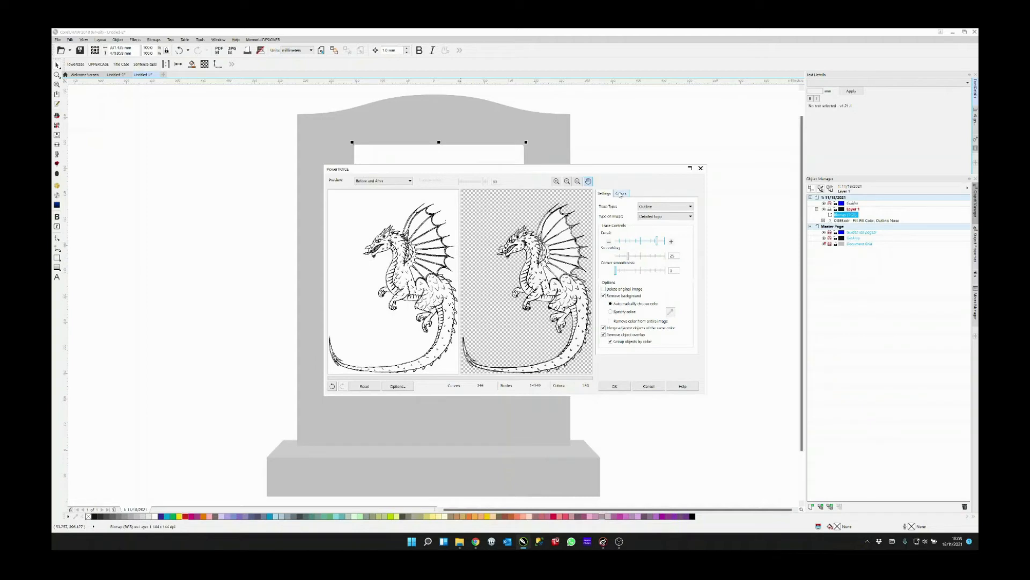
pyautogui.click(621, 194)
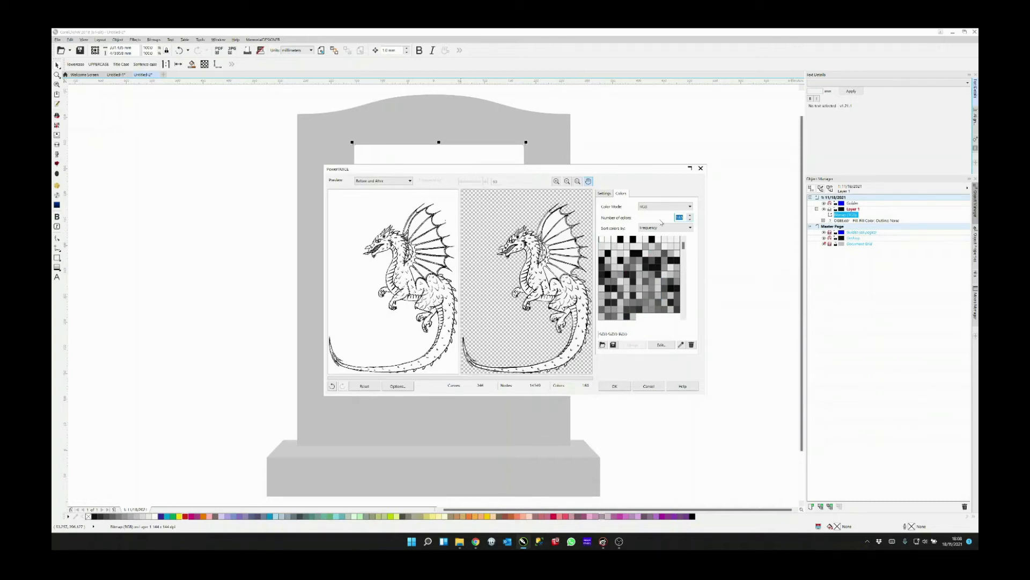
pyautogui.write('8')
pyautogui.click(663, 232)
pyautogui.click(656, 245)
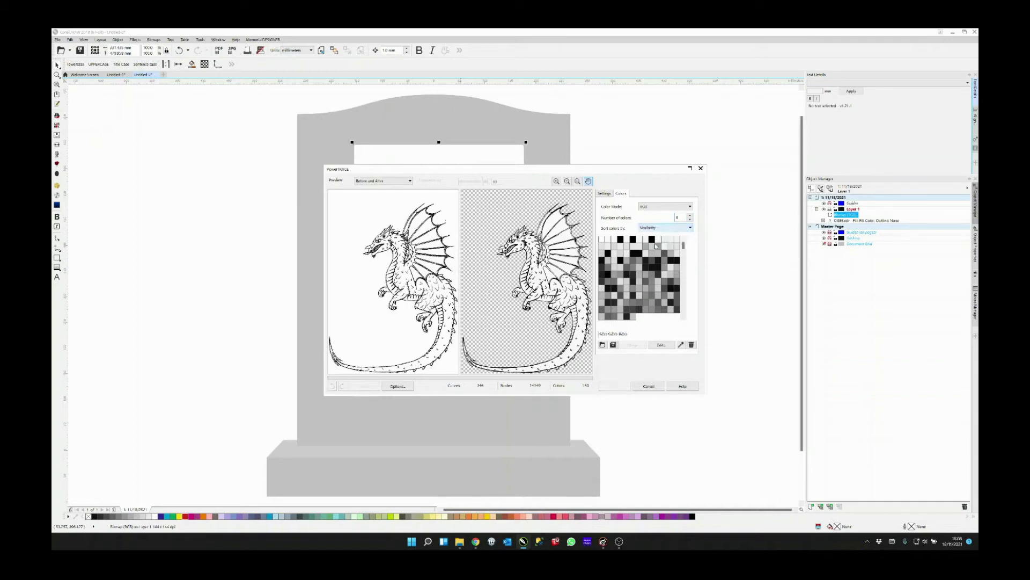
pyautogui.moveTo(646, 309)
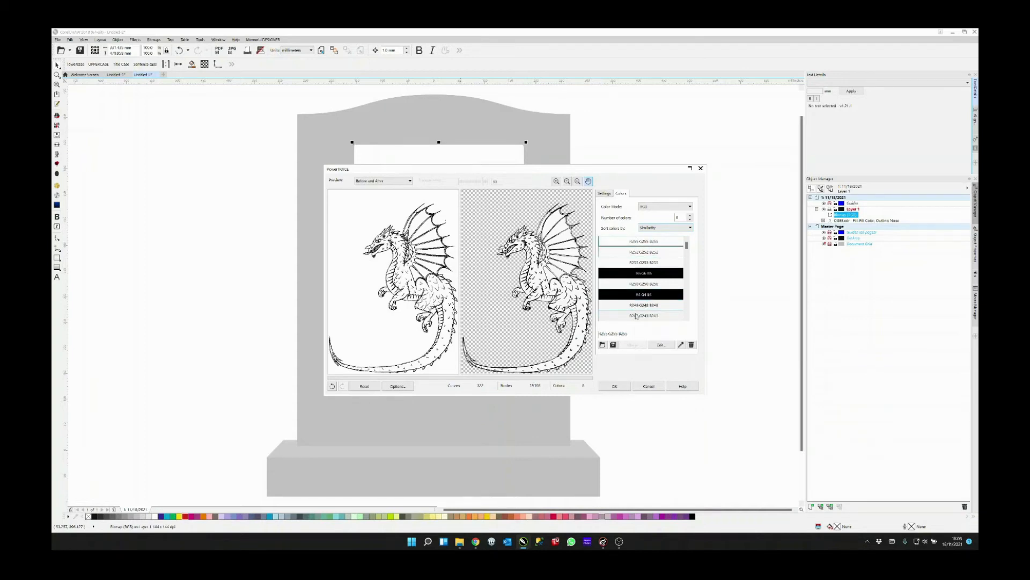
pyautogui.click(605, 193)
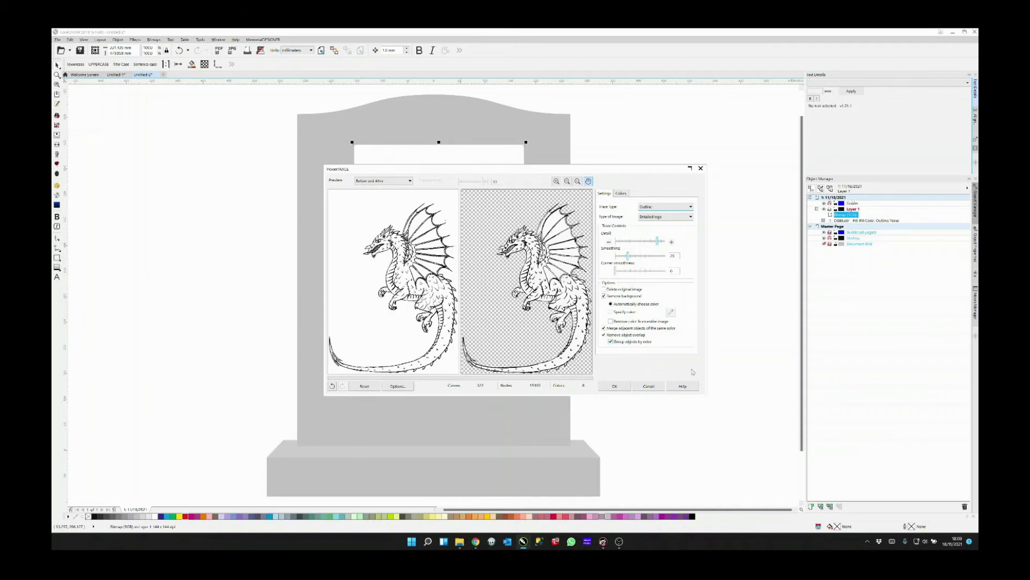
pyautogui.click(615, 387)
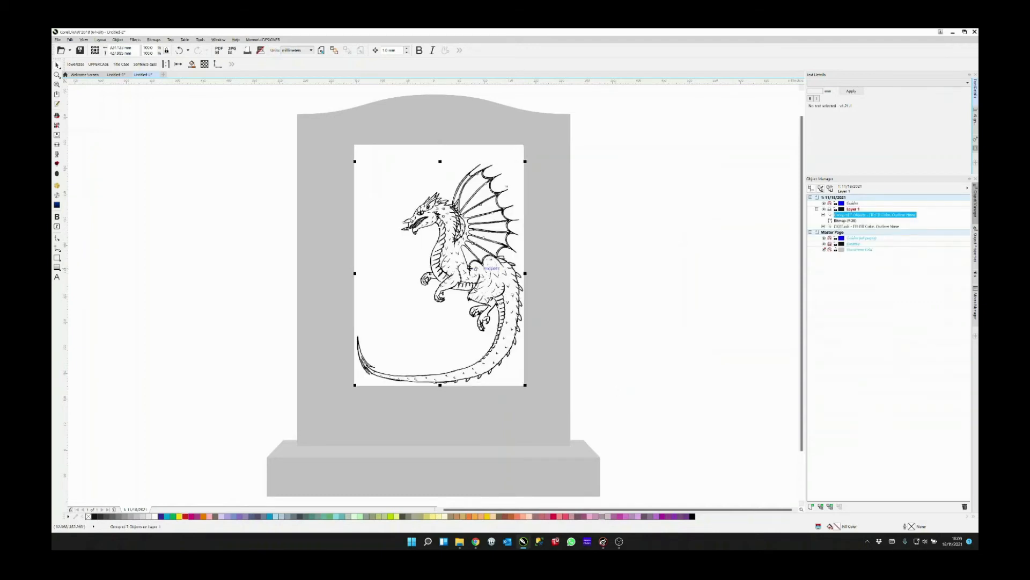
# - Move the traced dragon off to the side of the headstone and delete the original bitmap
pyautogui.moveTo(465, 264); pyautogui.dragTo(653, 262)
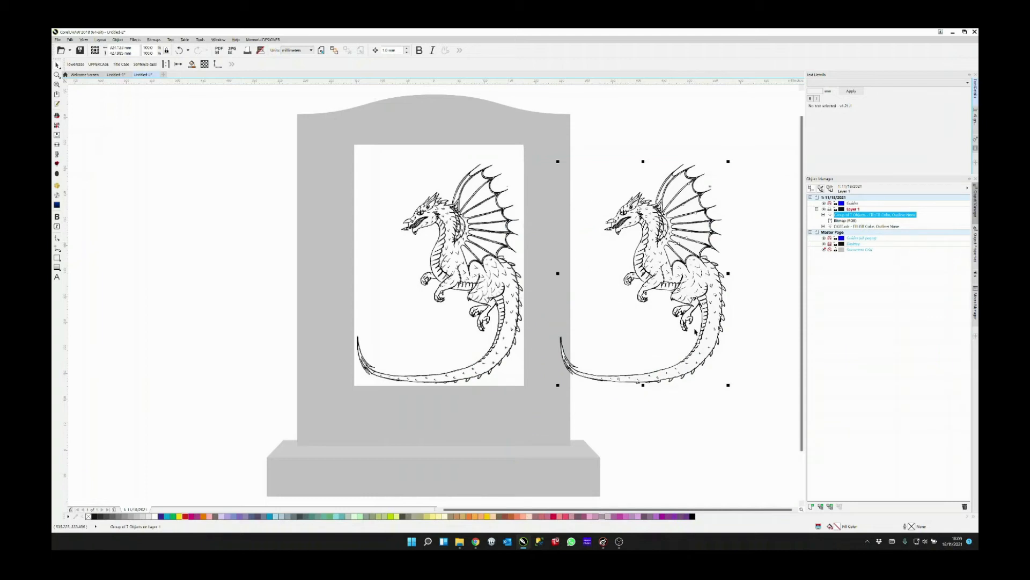
pyautogui.click(461, 297)
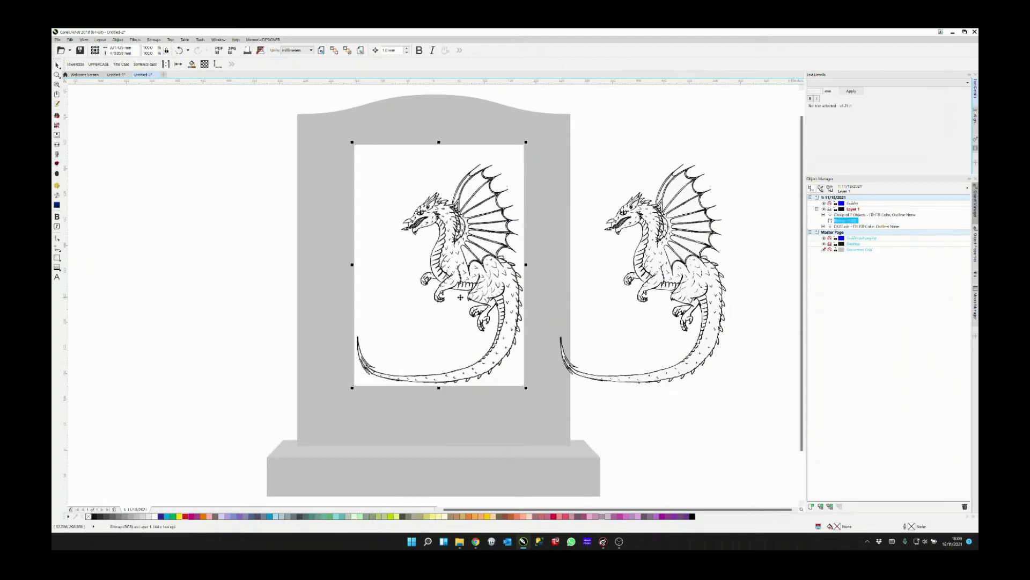
pyautogui.press('Delete')
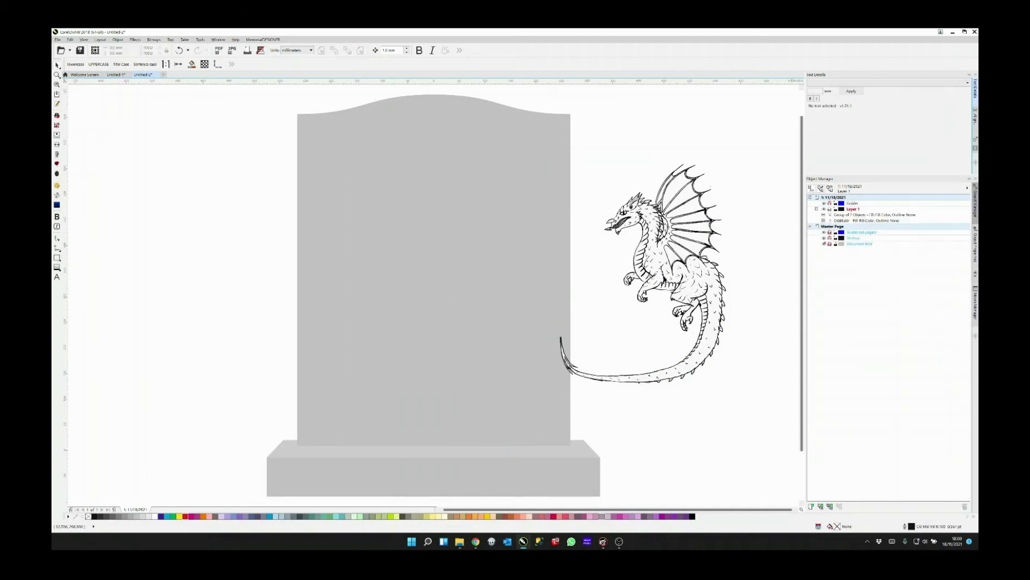
# - Move the traced dragon back onto the headstone and enlarge it proportionally to fill most of the stone's face
pyautogui.moveTo(680, 279); pyautogui.dragTo(493, 278)
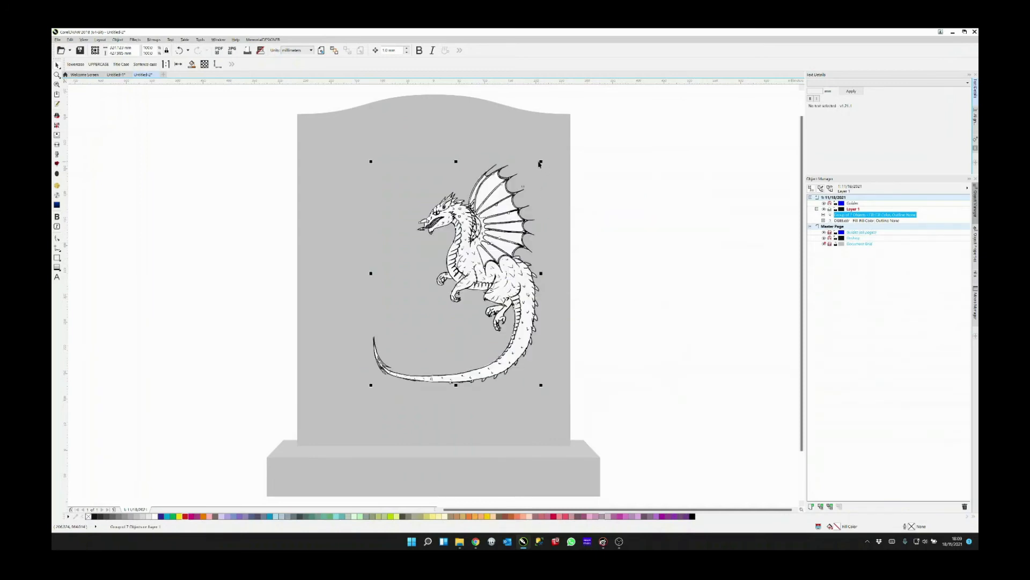
pyautogui.moveTo(540, 163); pyautogui.dragTo(566, 133)
pyautogui.moveTo(503, 279); pyautogui.dragTo(499, 283)
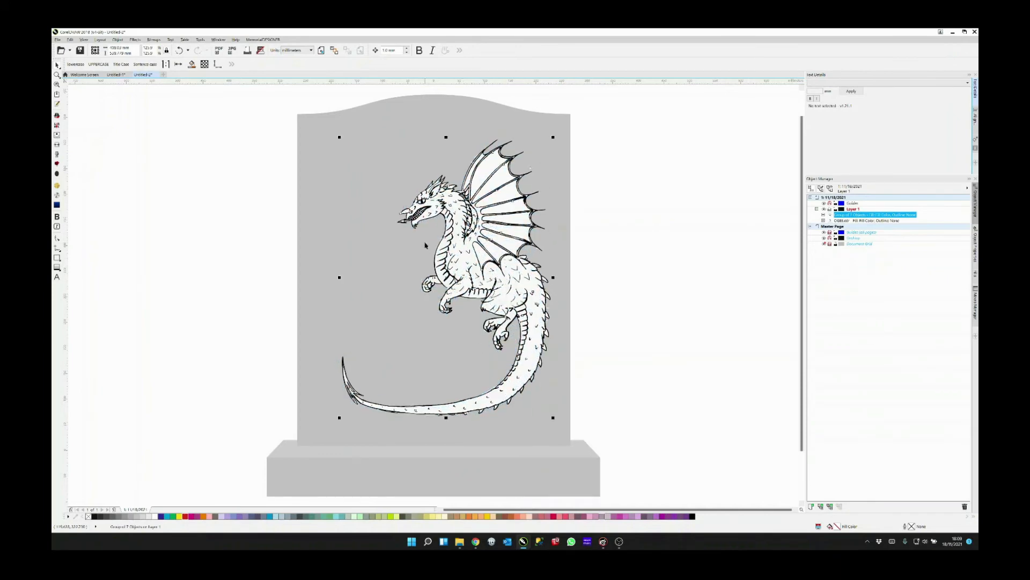
pyautogui.moveTo(456, 257)
pyautogui.mouseDown()
pyautogui.moveTo(403, 285)
pyautogui.moveTo(455, 263)
pyautogui.mouseUp()
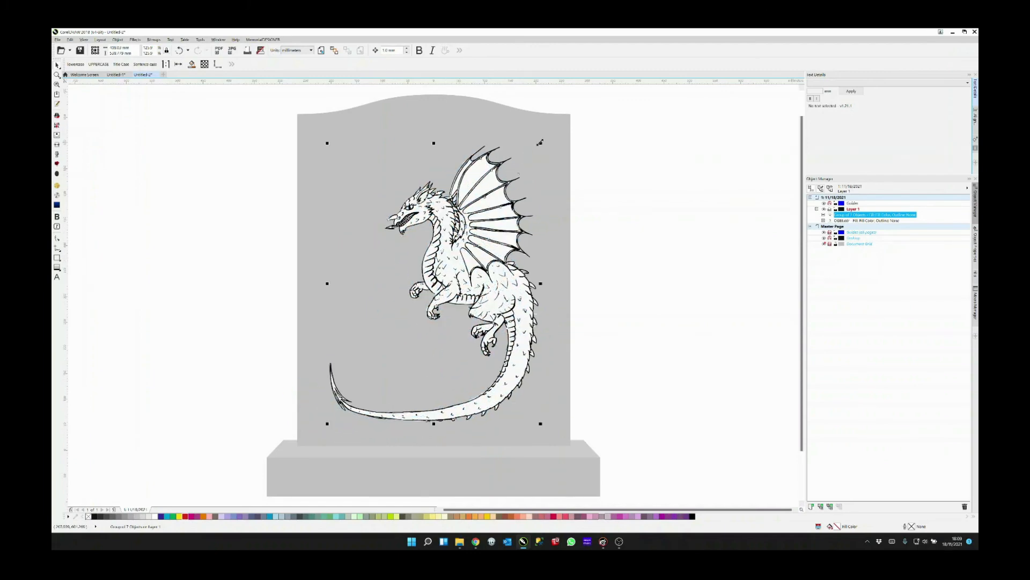
pyautogui.moveTo(539, 142); pyautogui.dragTo(577, 136)
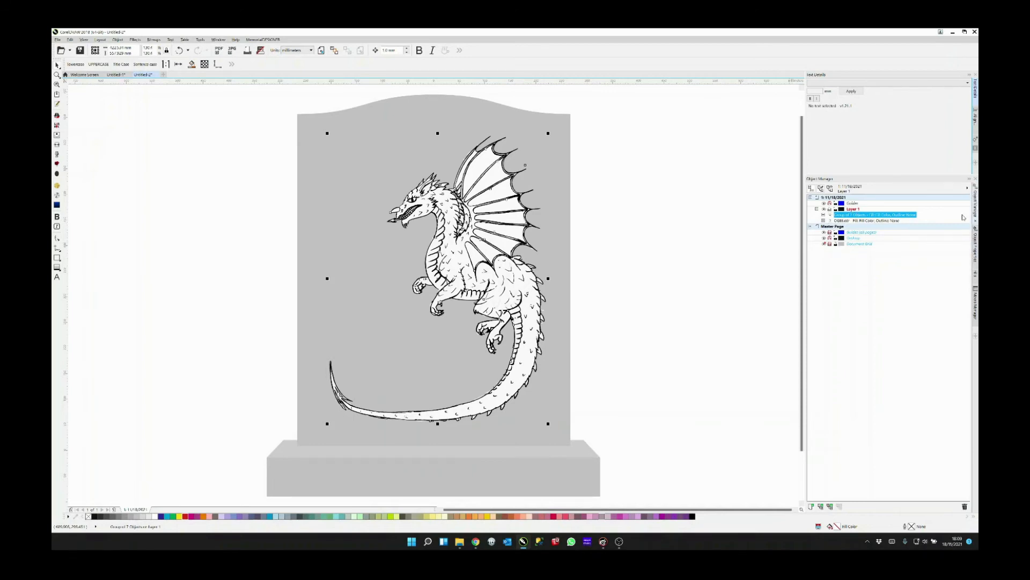
# - Inspect the colour subgroups inside the traced dragon and ungroup the dragon into its separate colour groups
pyautogui.click(975, 276)
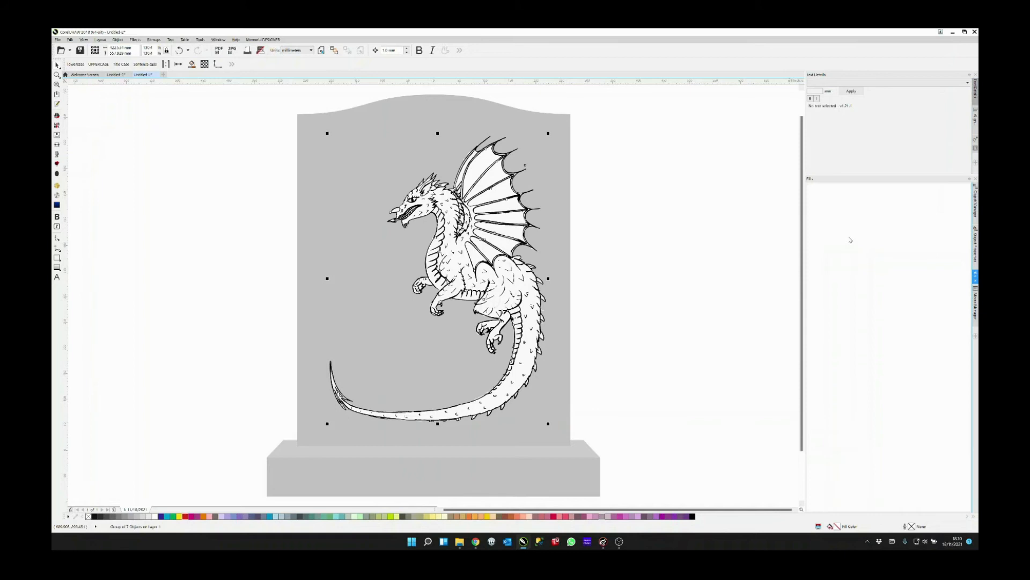
pyautogui.click(976, 202)
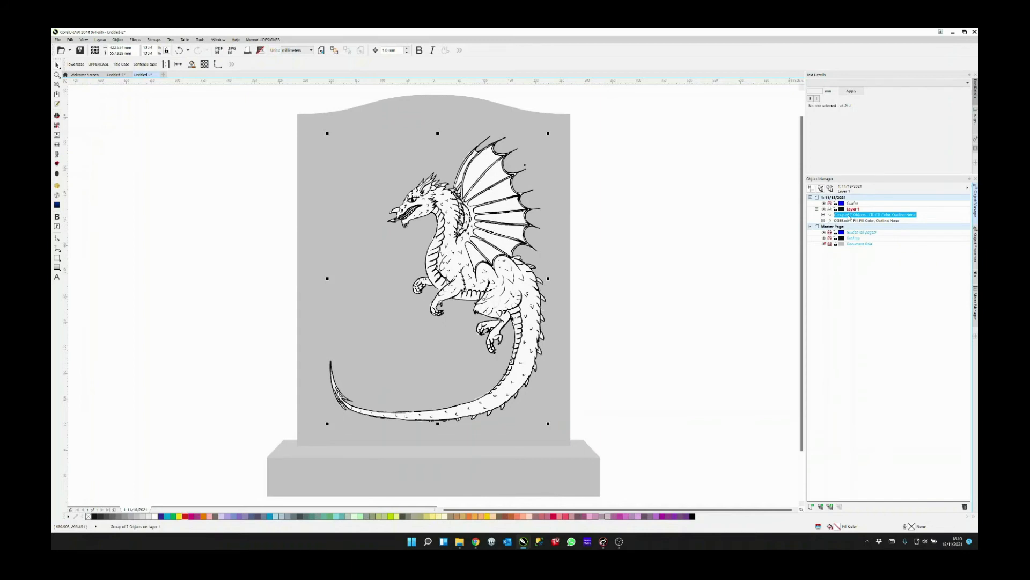
pyautogui.click(823, 215)
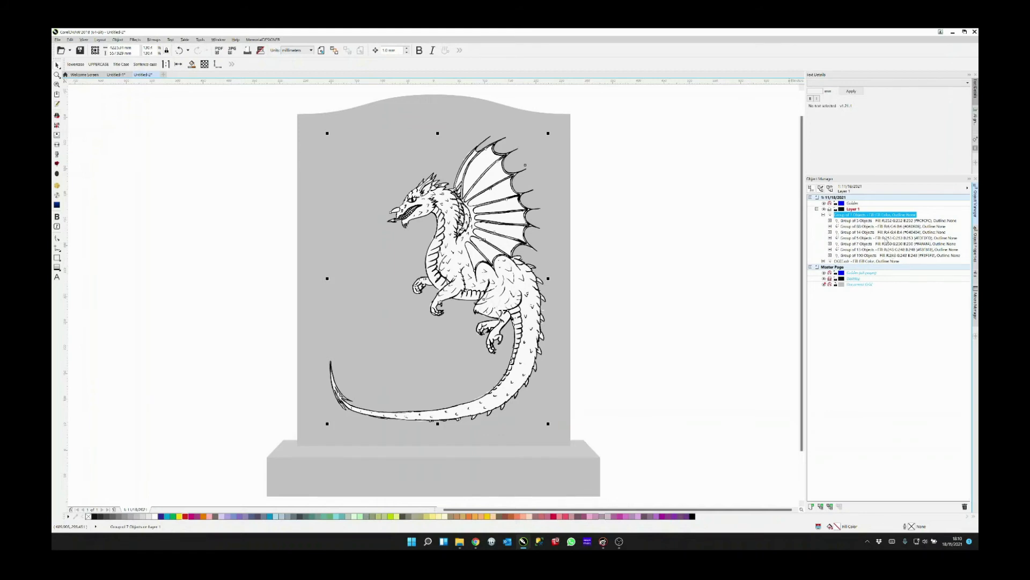
pyautogui.click(888, 239)
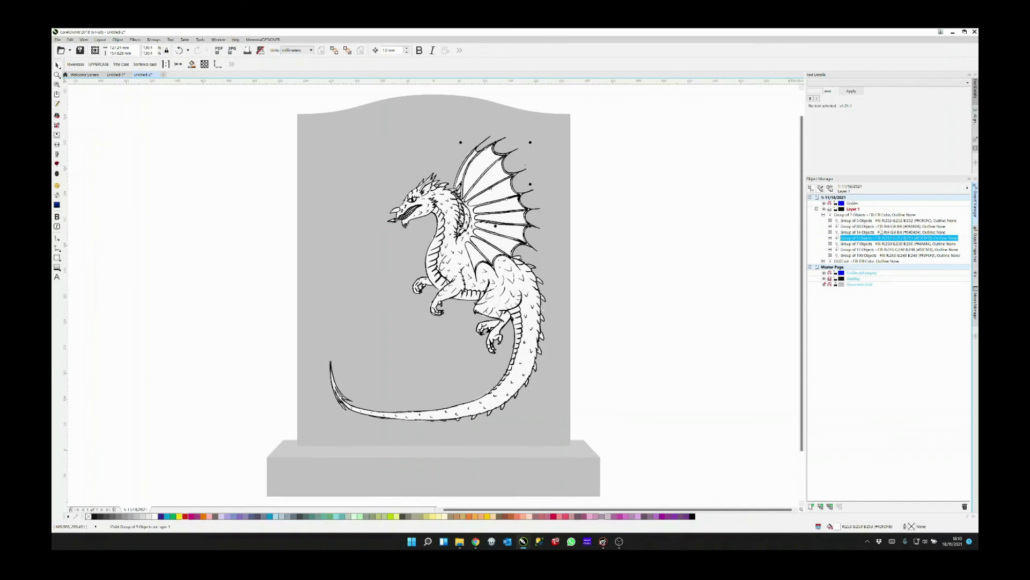
pyautogui.click(881, 232)
pyautogui.click(880, 228)
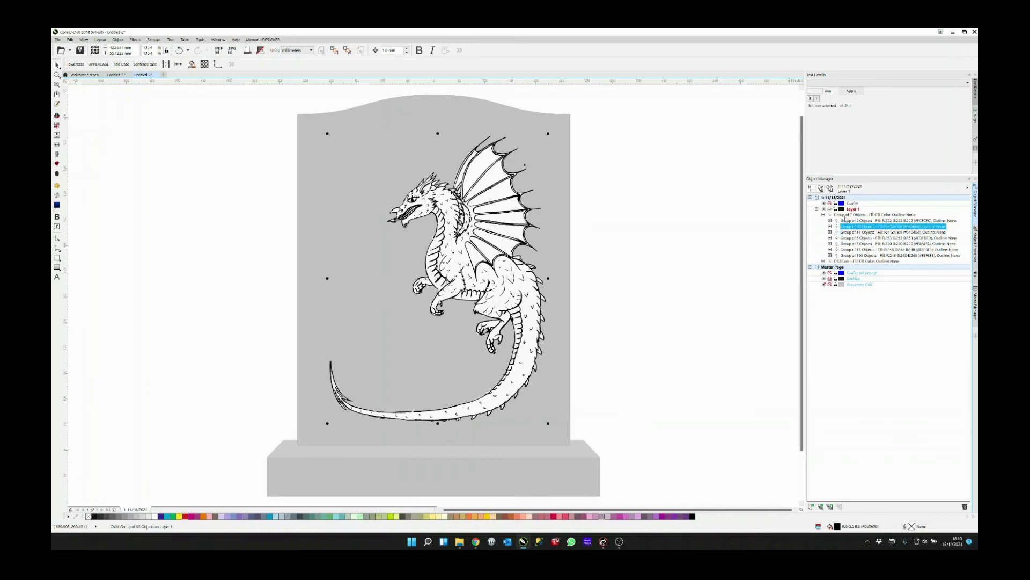
pyautogui.click(845, 216)
pyautogui.rightClick(846, 215)
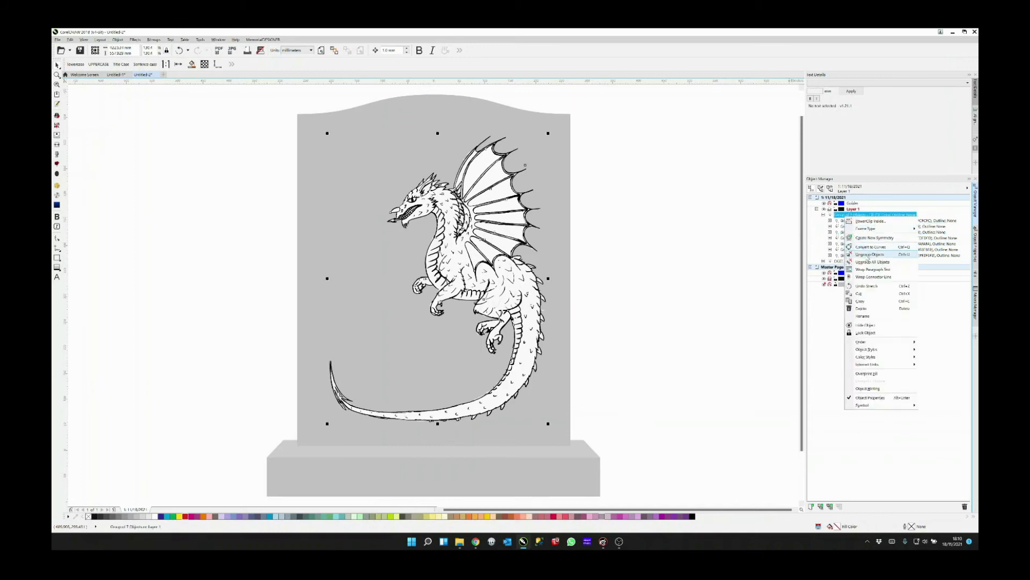
pyautogui.click(869, 254)
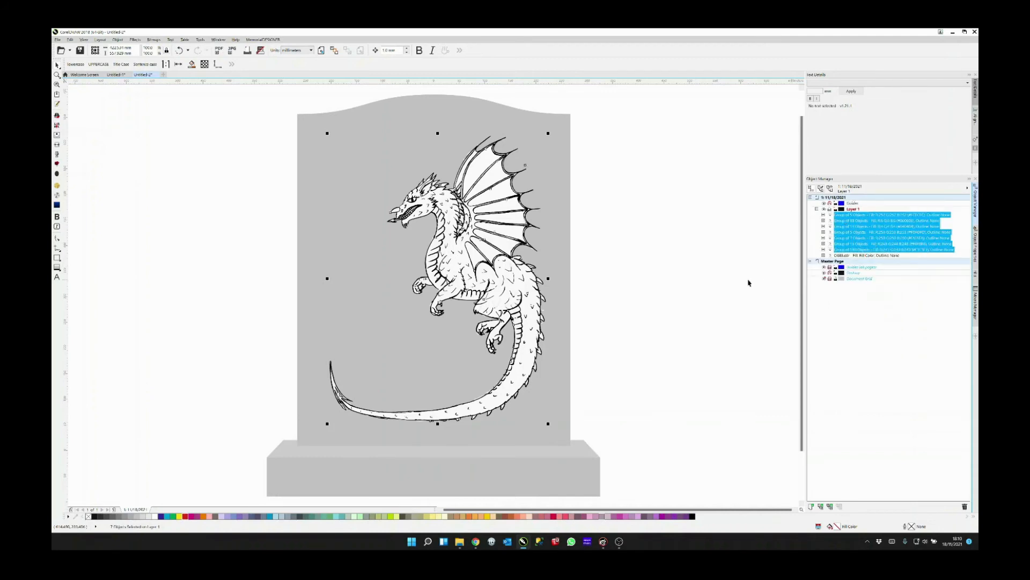
# - Group the dragon's two near-black colour groups together
pyautogui.click(859, 221)
pyautogui.click(862, 228)
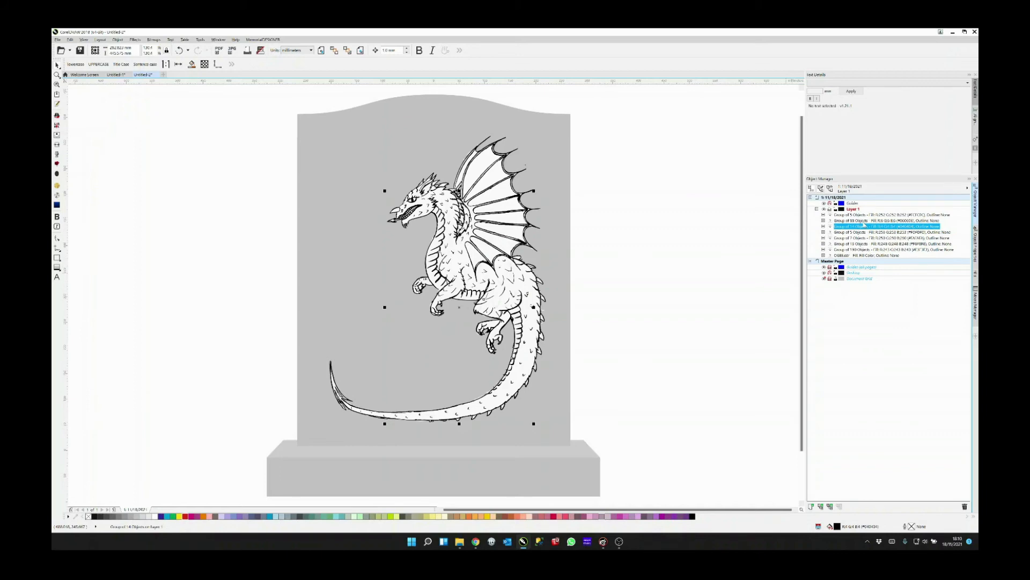
pyautogui.keyDown('shift'); pyautogui.click(863, 222); pyautogui.keyUp('shift')
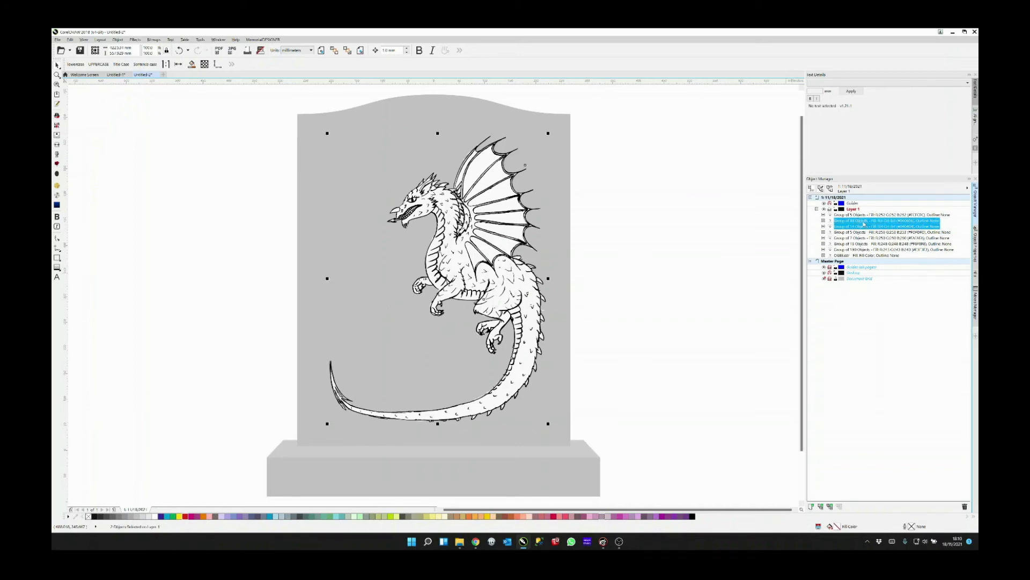
pyautogui.rightClick(864, 224)
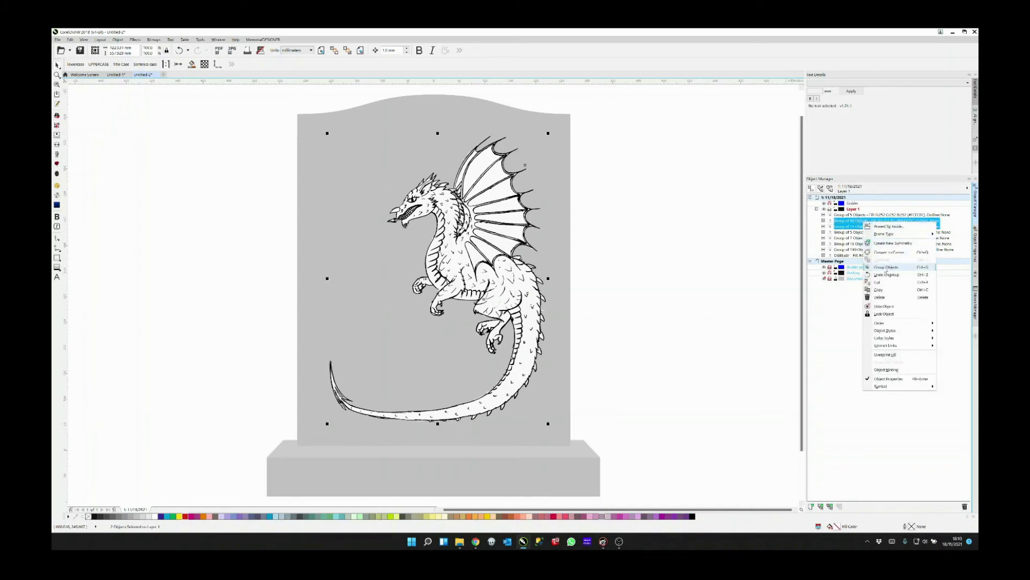
pyautogui.click(886, 267)
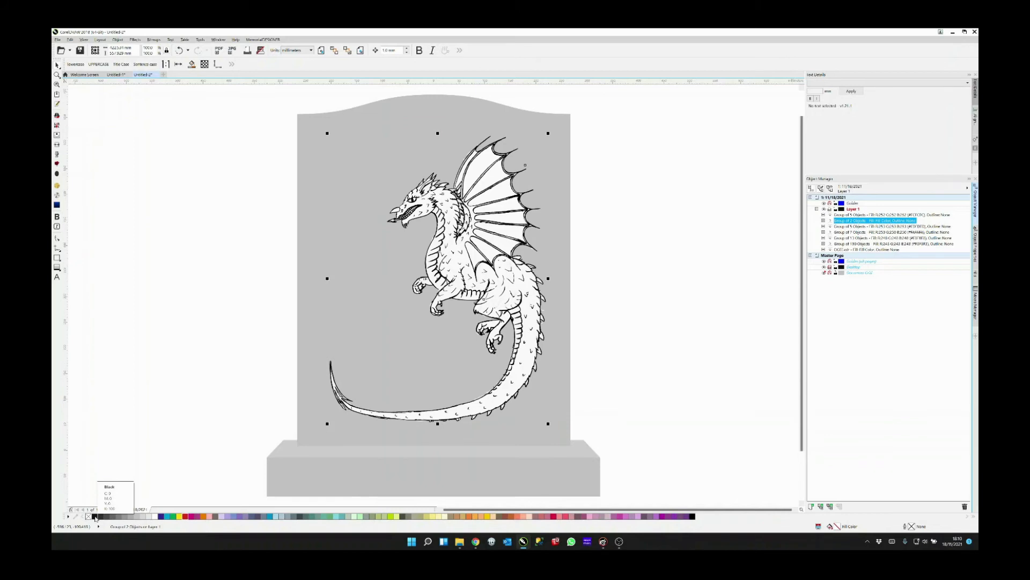
# - Fill the combined dark group with Black and move it to the top of Layer 1
pyautogui.click(95, 517)
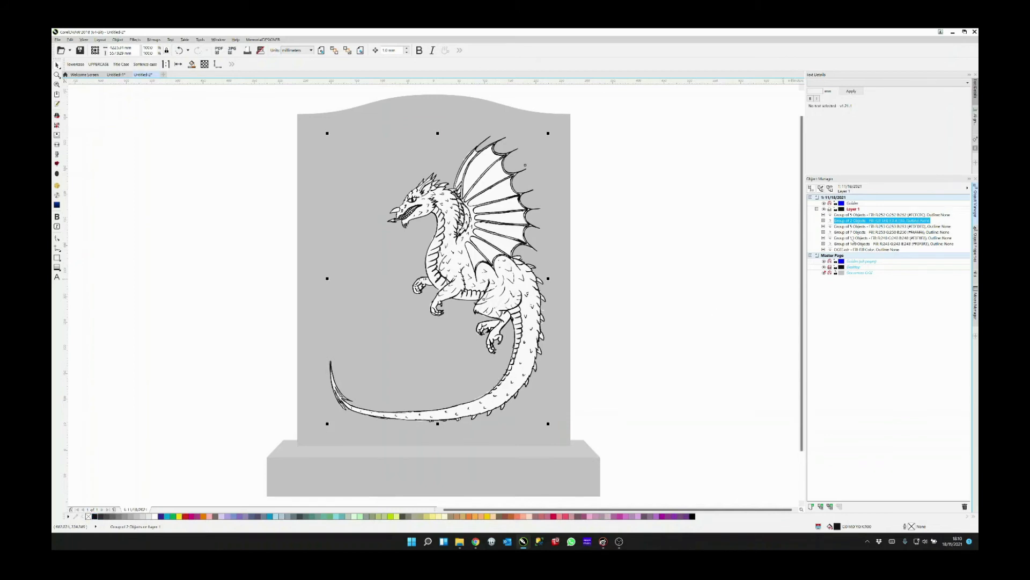
pyautogui.moveTo(854, 221); pyautogui.dragTo(857, 212)
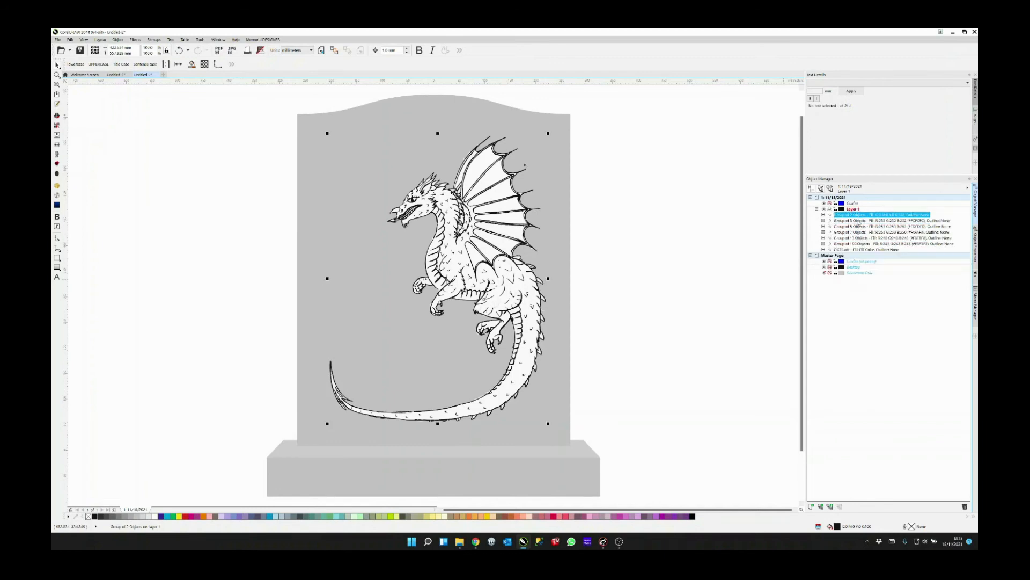
# - Select the five near-white colour groups below the black linework and fill them all with White
pyautogui.click(858, 244)
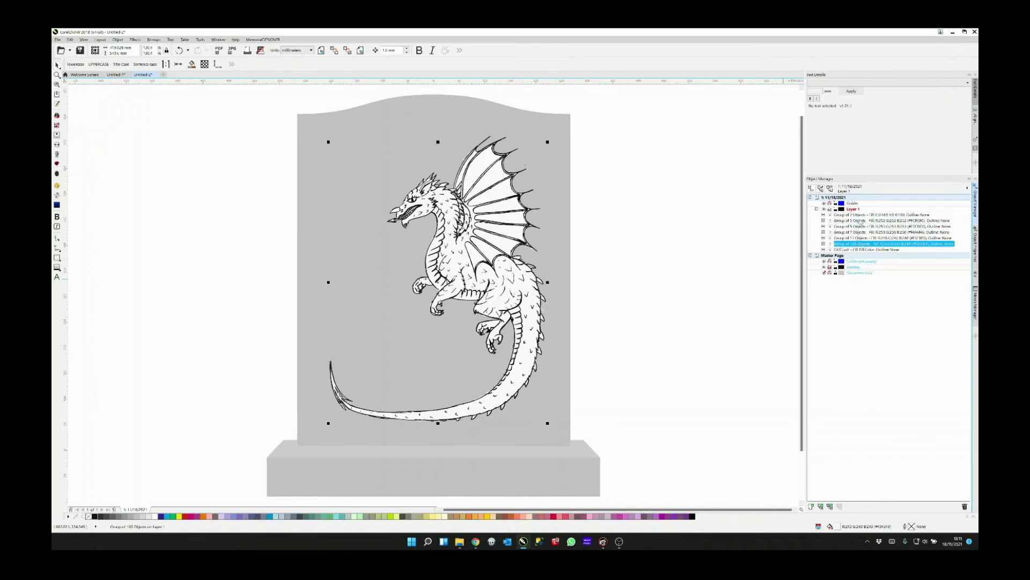
pyautogui.click(860, 221)
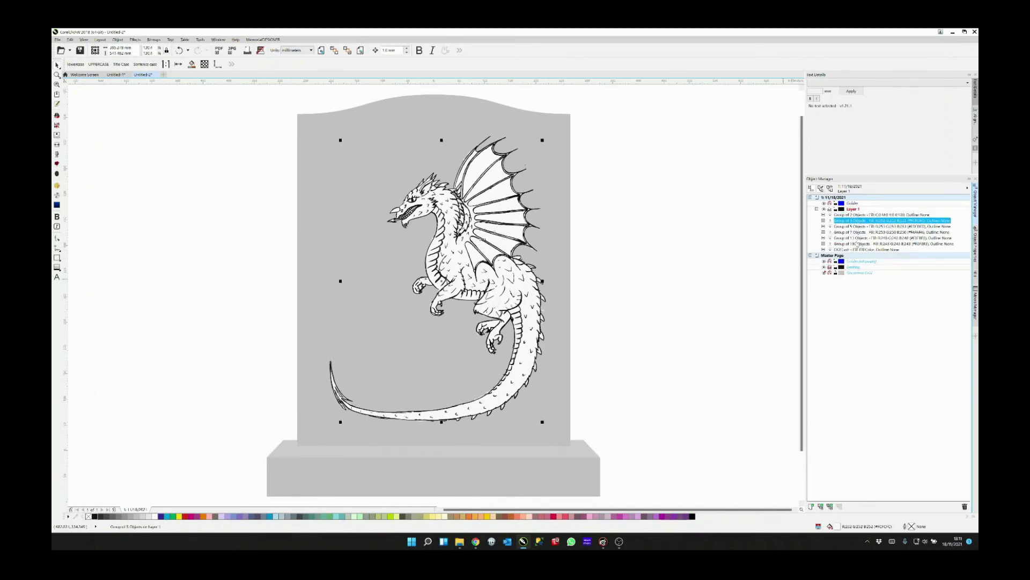
pyautogui.keyDown('shift'); pyautogui.click(859, 243); pyautogui.keyUp('shift')
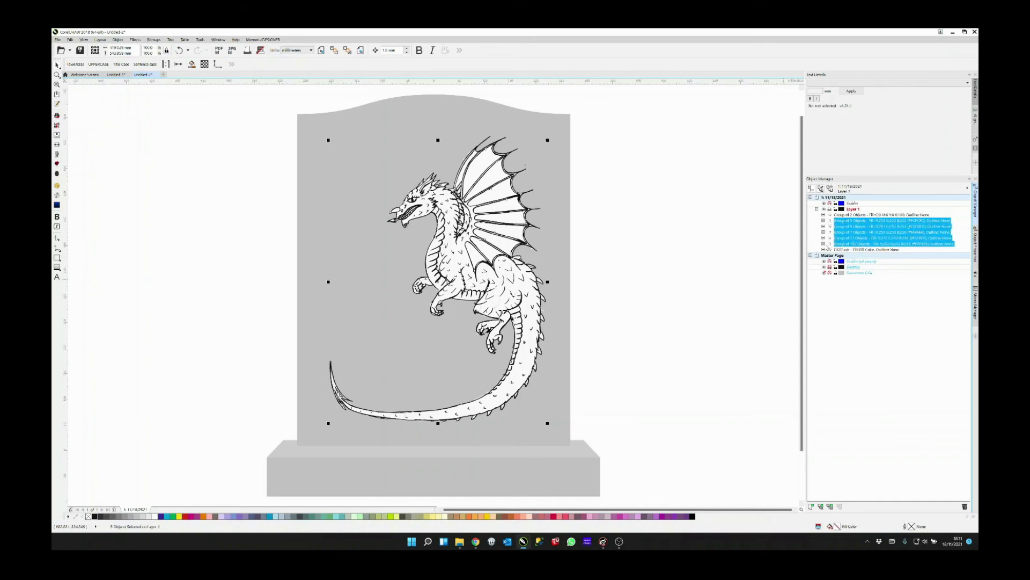
pyautogui.click(154, 517)
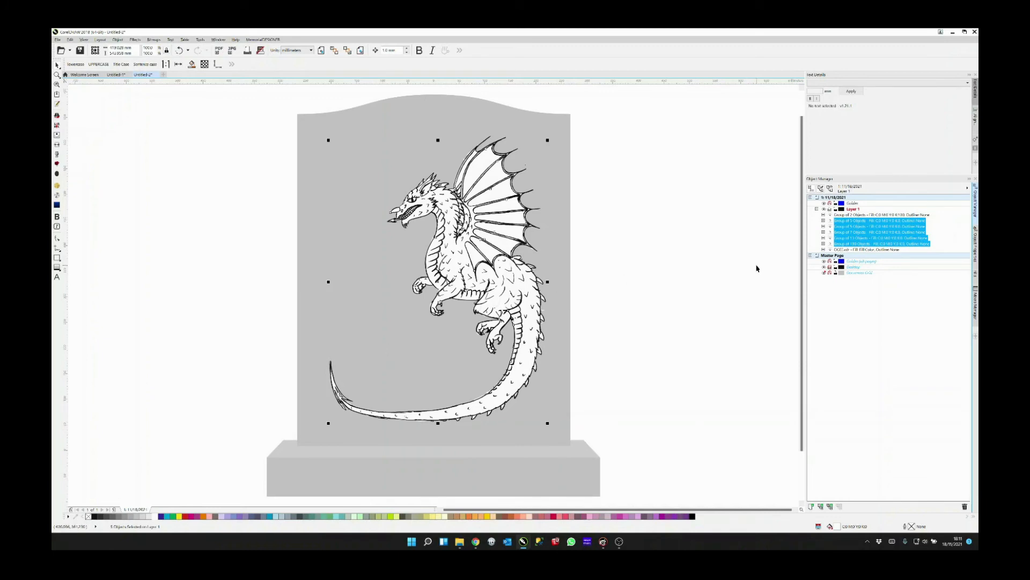
# - Group the five selected white colour groups together and fill the combined group with Red
pyautogui.rightClick(848, 234)
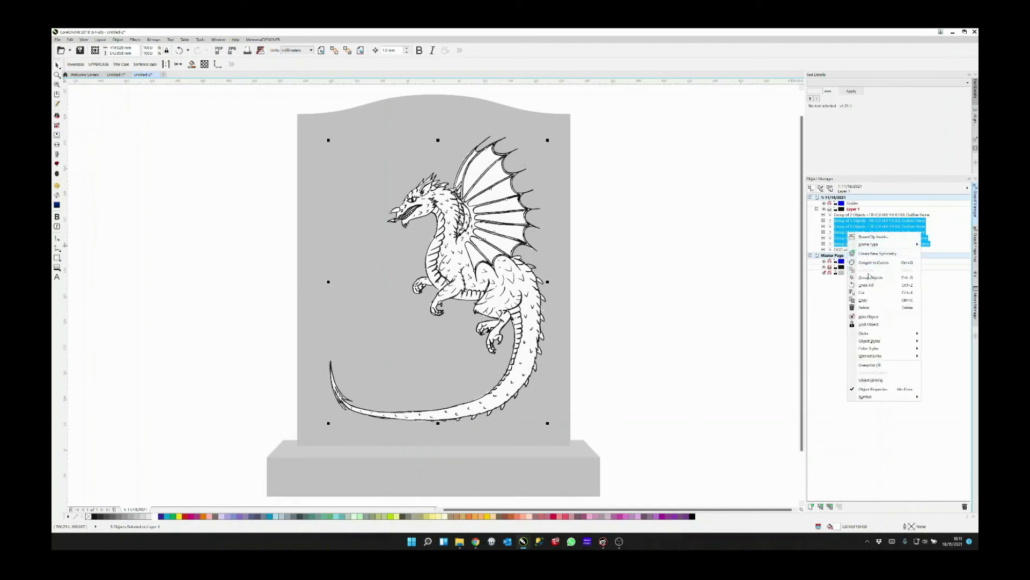
pyautogui.click(870, 279)
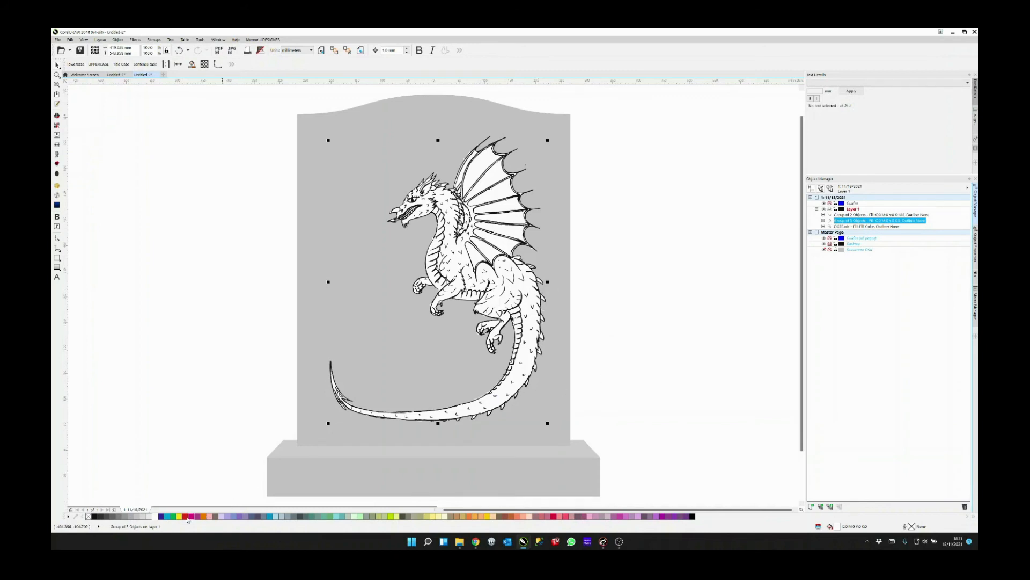
pyautogui.click(186, 516)
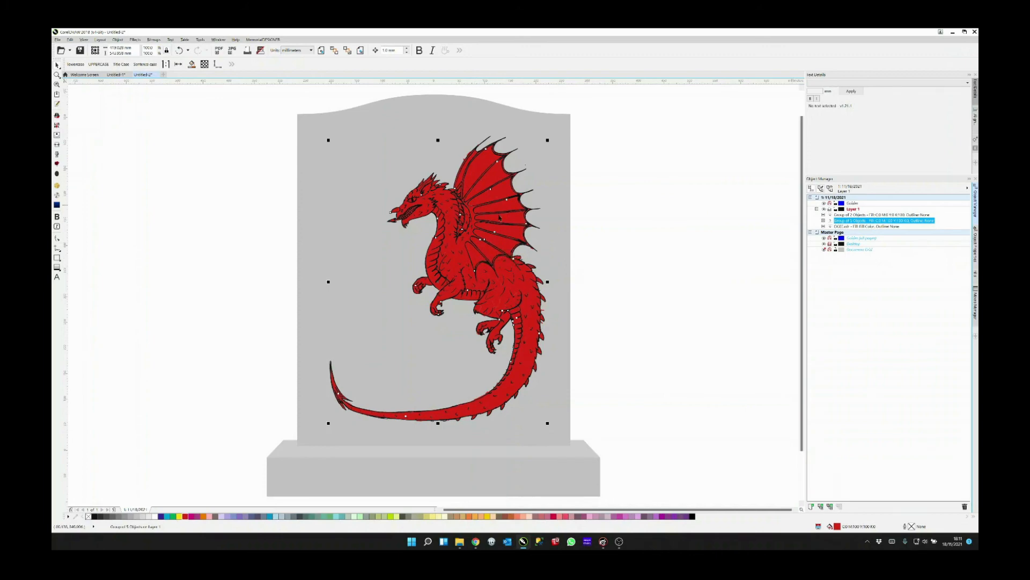
pyautogui.click(185, 182)
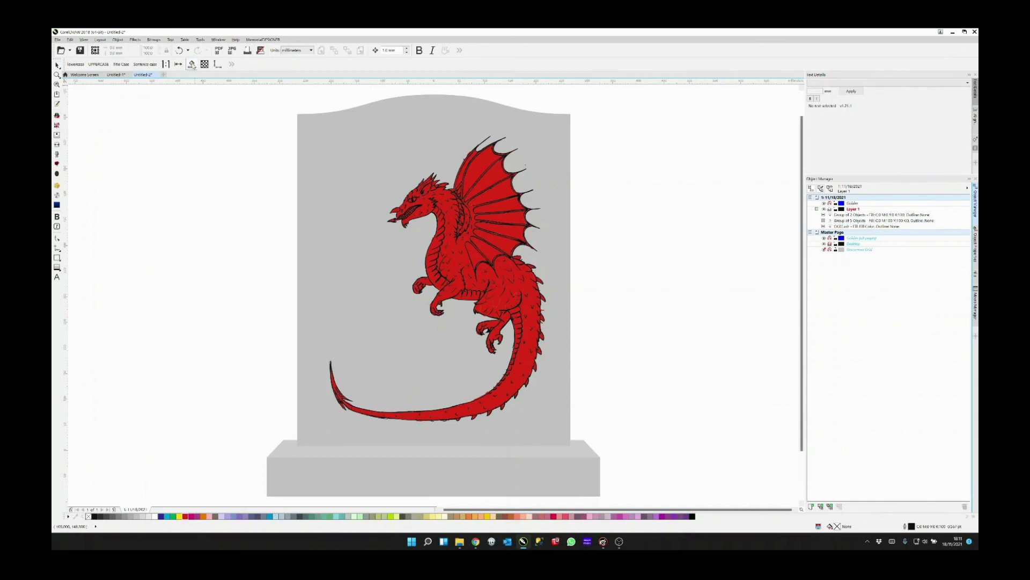
# - Create separate Smart Fill shapes over each membrane section of the dragon's wing, including the narrow strip along its front edge
pyautogui.click(190, 67)
pyautogui.click(490, 250)
pyautogui.click(499, 245)
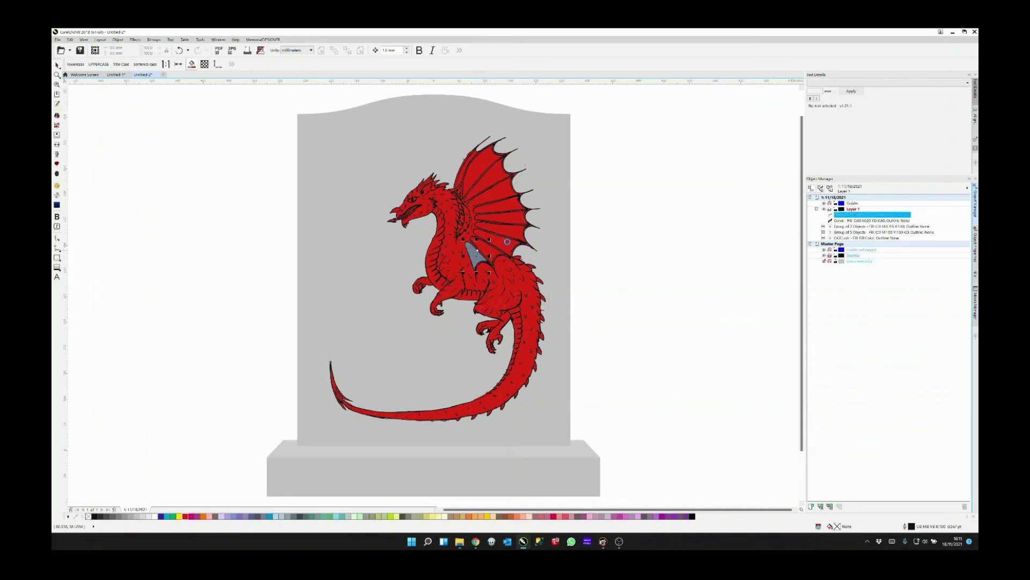
pyautogui.click(516, 232)
pyautogui.click(517, 217)
pyautogui.click(508, 197)
pyautogui.click(505, 190)
pyautogui.click(504, 188)
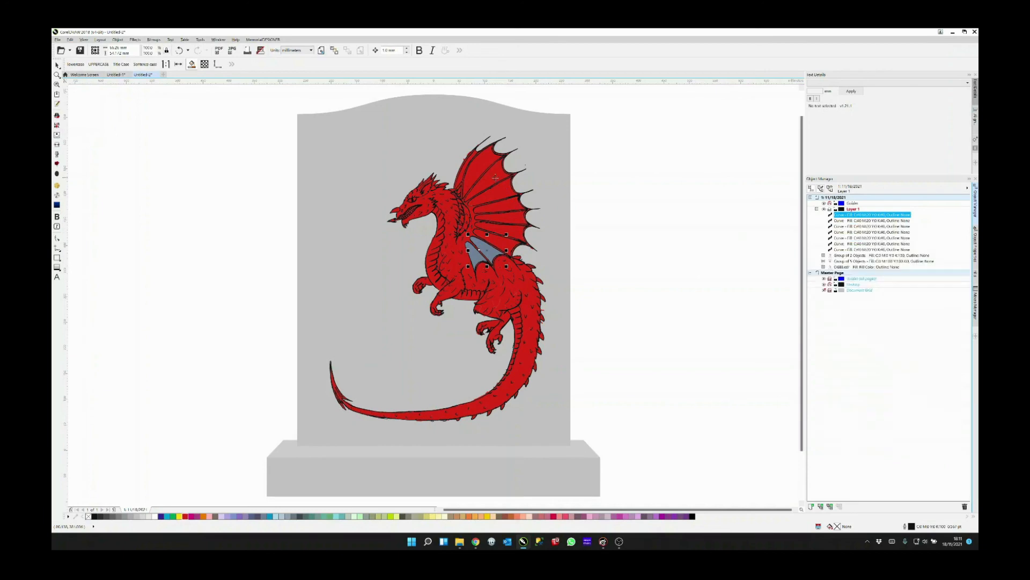
pyautogui.click(493, 177)
pyautogui.click(467, 173)
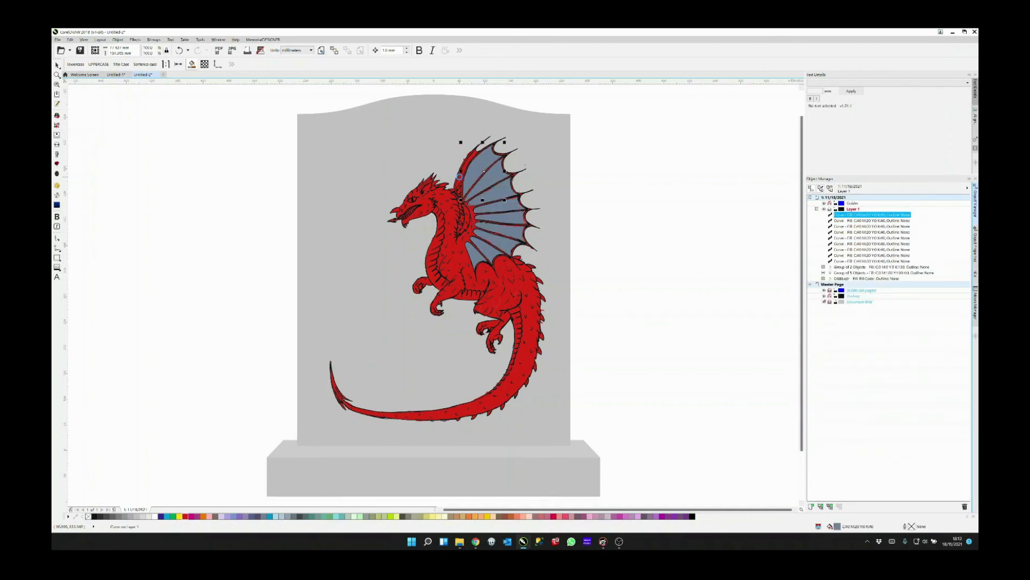
pyautogui.click(460, 177)
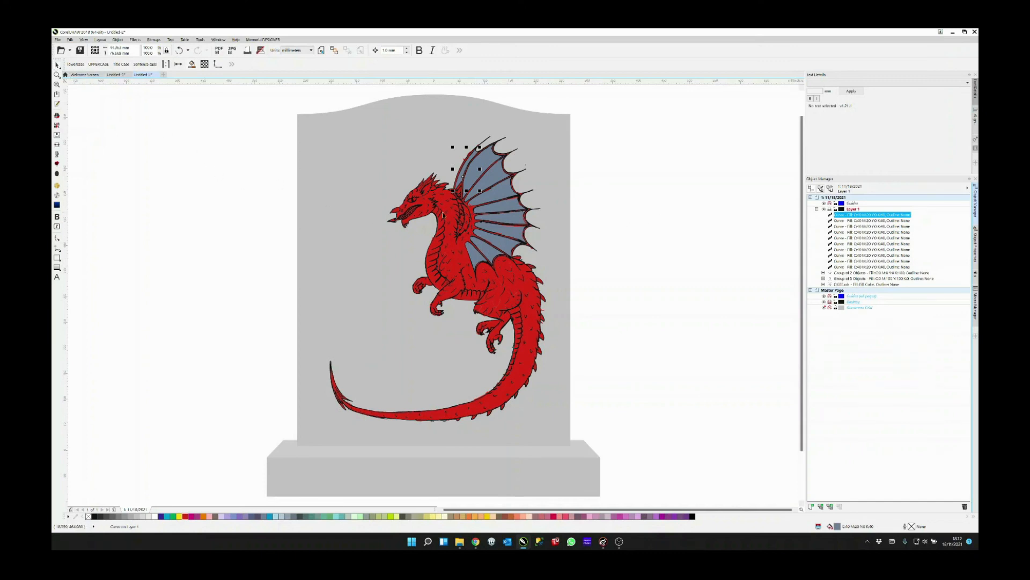
# - Group all the new wing membrane shapes together and fill the group with White
pyautogui.keyDown('shift'); pyautogui.click(874, 267); pyautogui.keyUp('shift')
pyautogui.rightClick(874, 267)
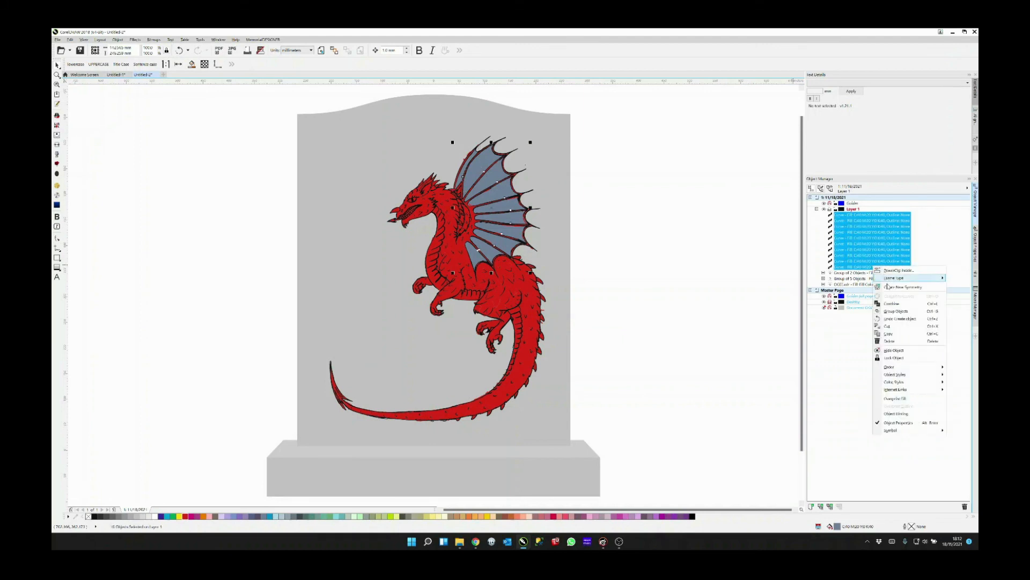
pyautogui.click(893, 311)
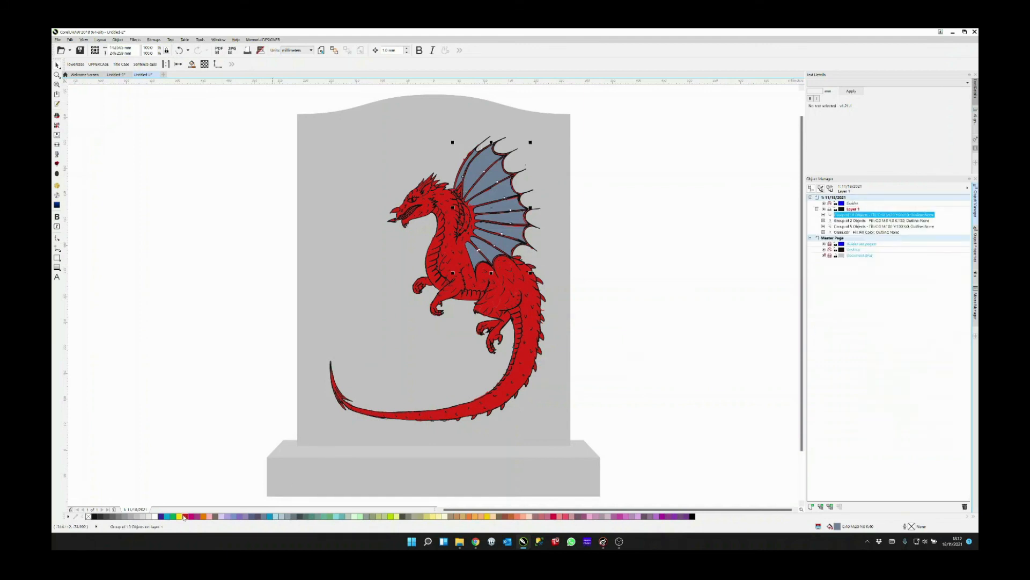
pyautogui.click(157, 517)
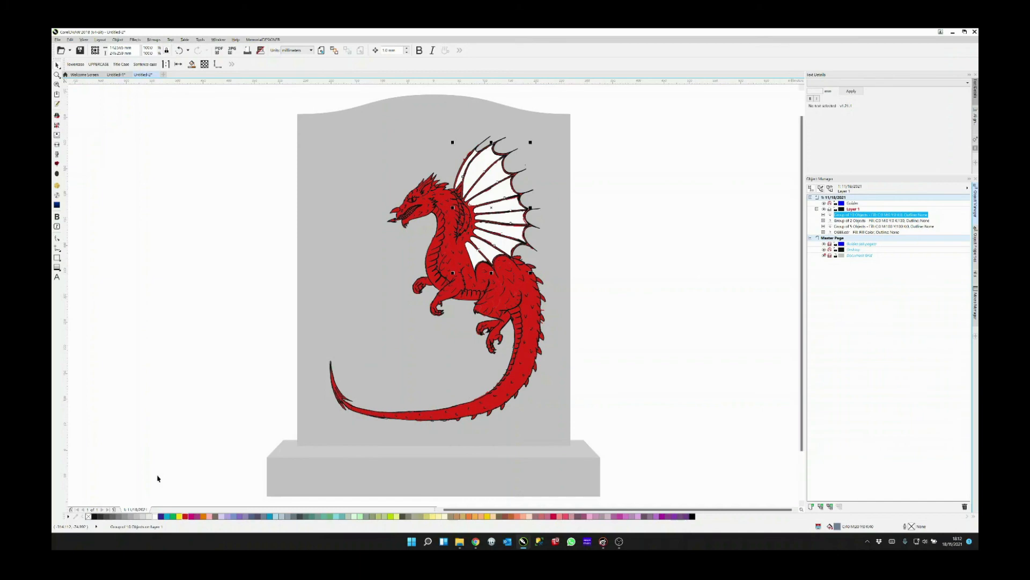
pyautogui.click(170, 403)
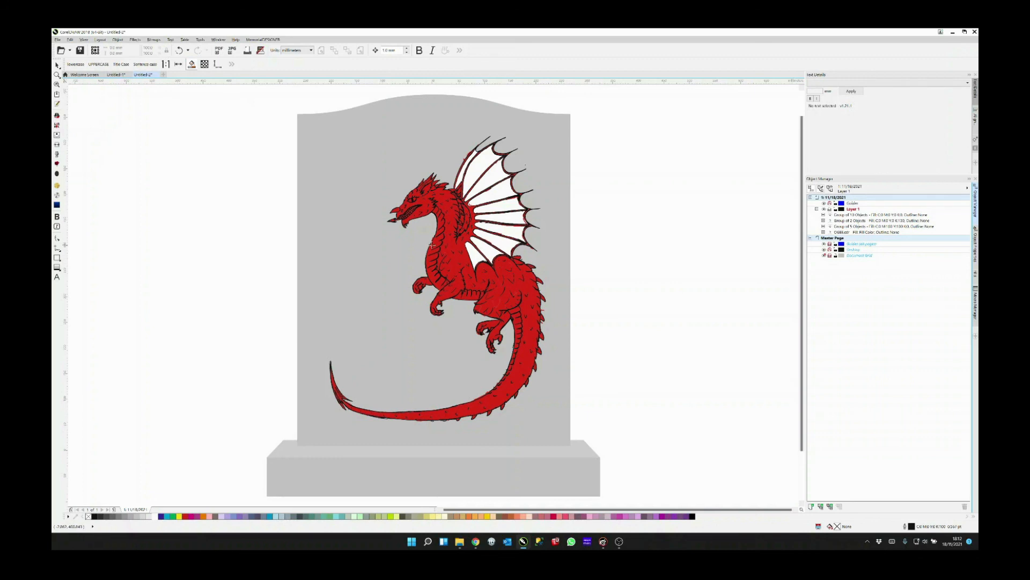
# - Create three Smart Fill shapes over the dragon's chest, throat and belly plates and fill them all with White
pyautogui.click(443, 289)
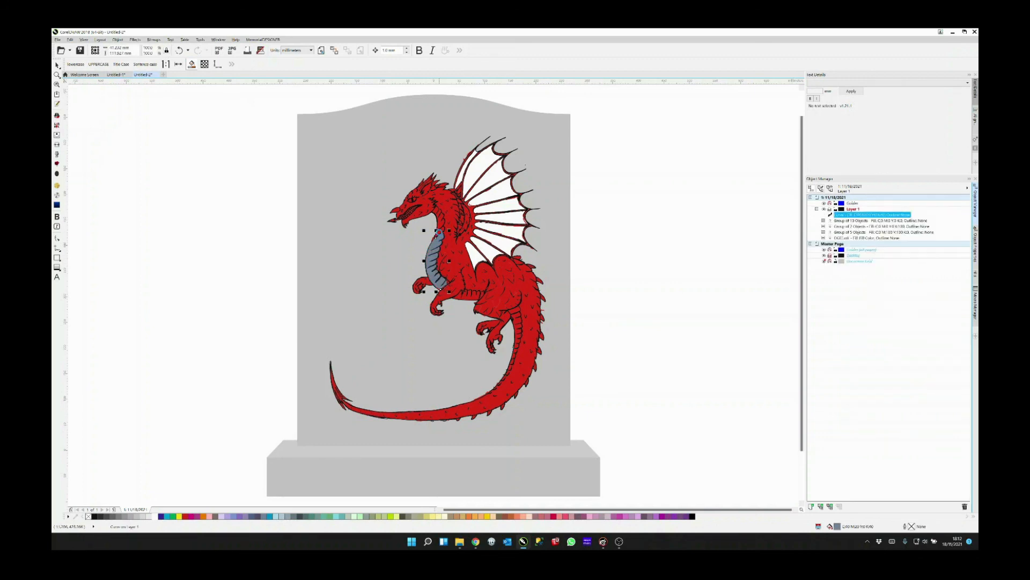
pyautogui.click(440, 222)
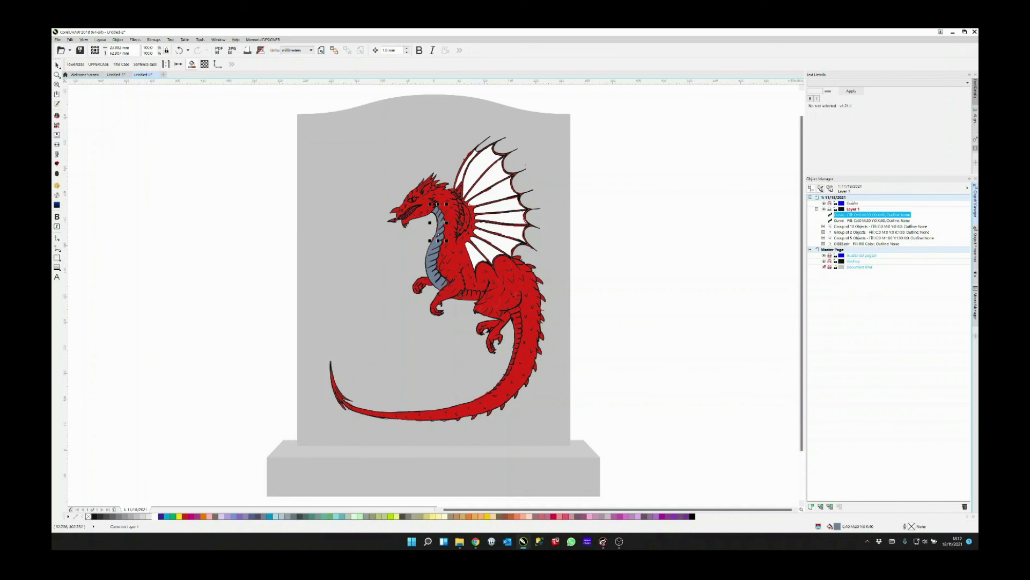
pyautogui.click(462, 296)
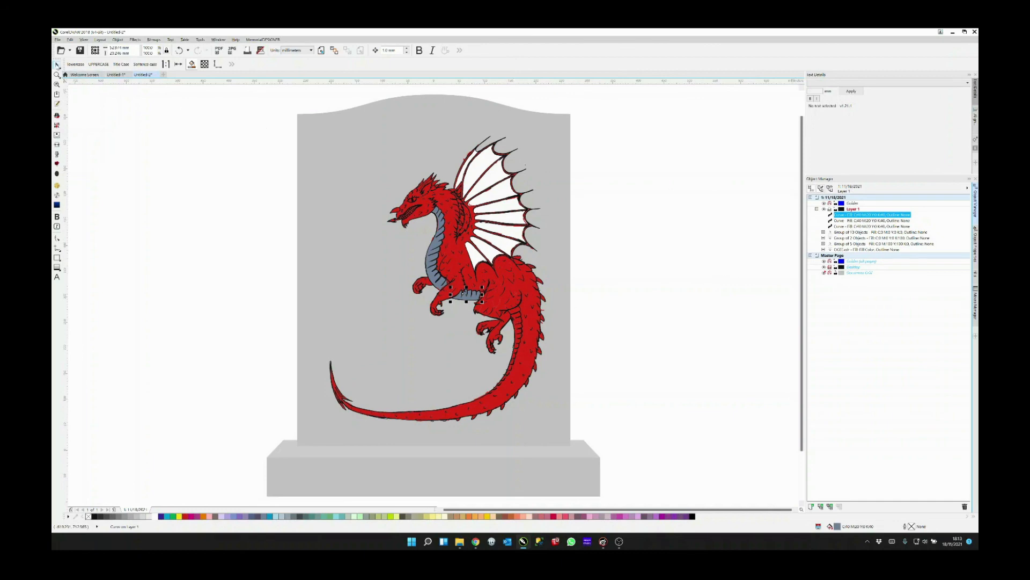
pyautogui.keyDown('shift'); pyautogui.click(848, 227); pyautogui.keyUp('shift')
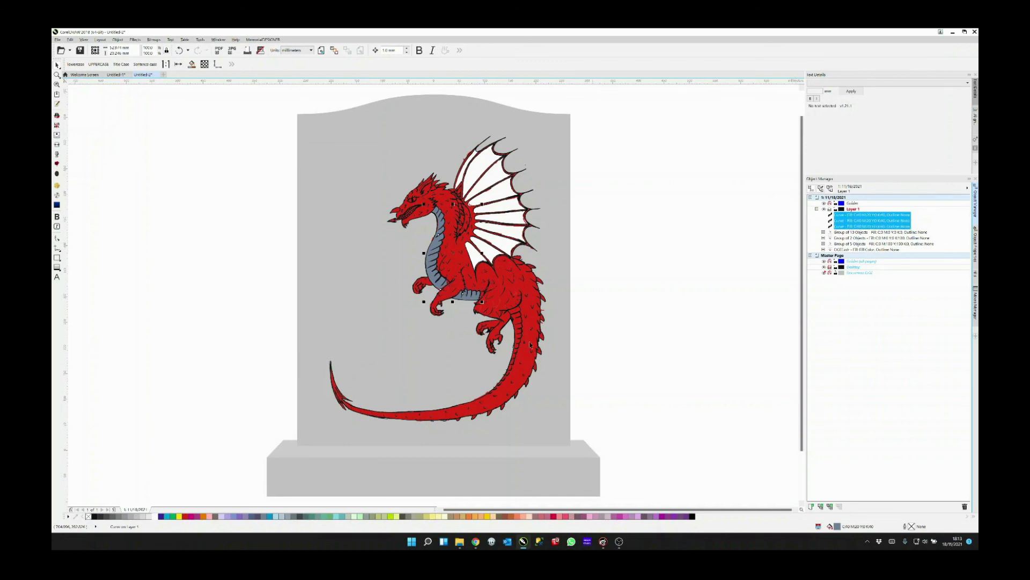
pyautogui.click(206, 387)
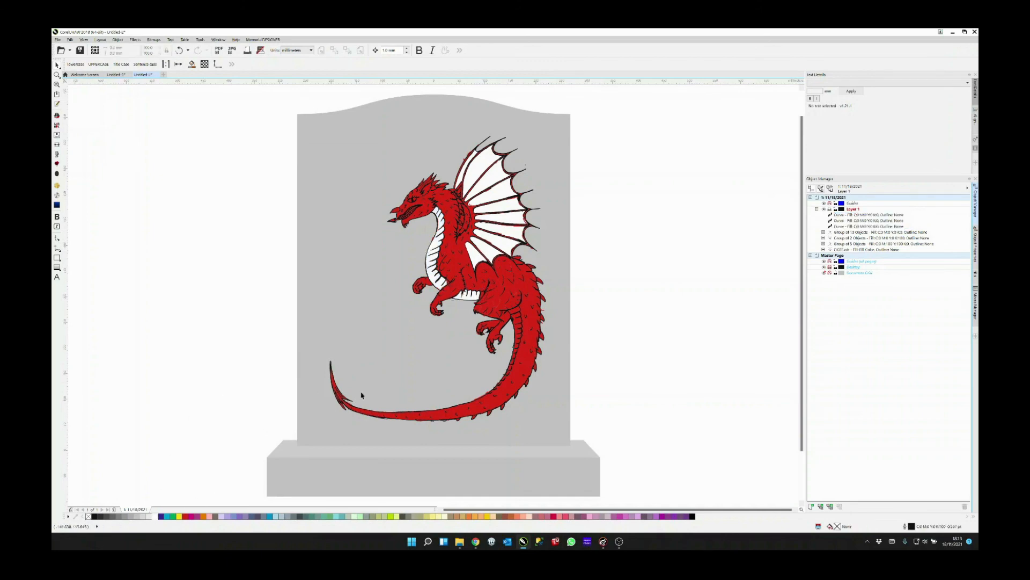